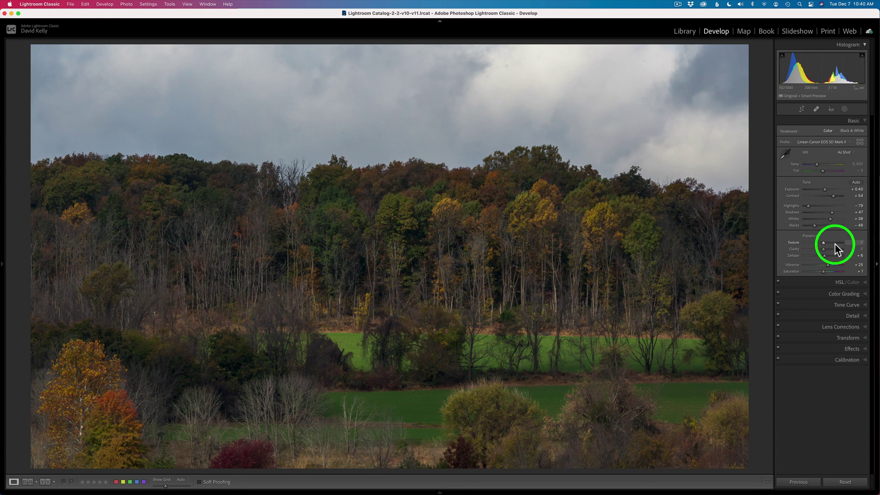
- Create a Luminance Range mask by sampling the bright foliage of the tall yellow tree in the treeline
{"action": "left_click", "coordinate": [844, 110]}
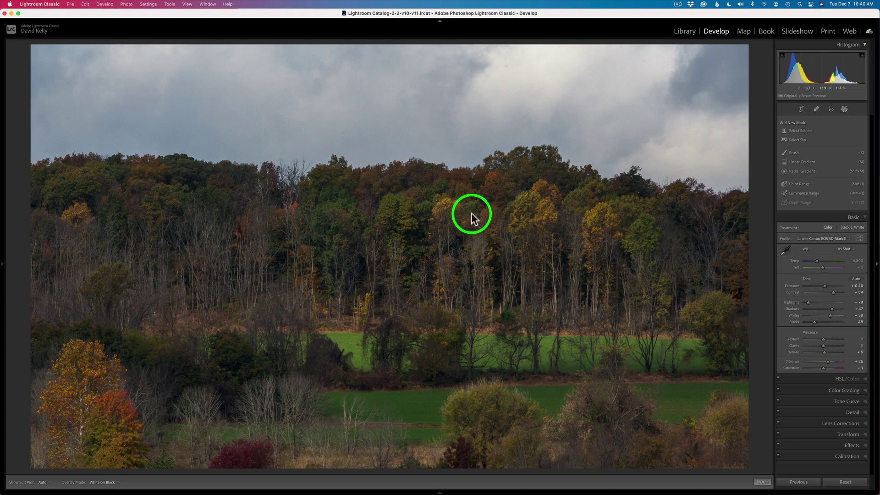
{"action": "left_click", "coordinate": [805, 193]}
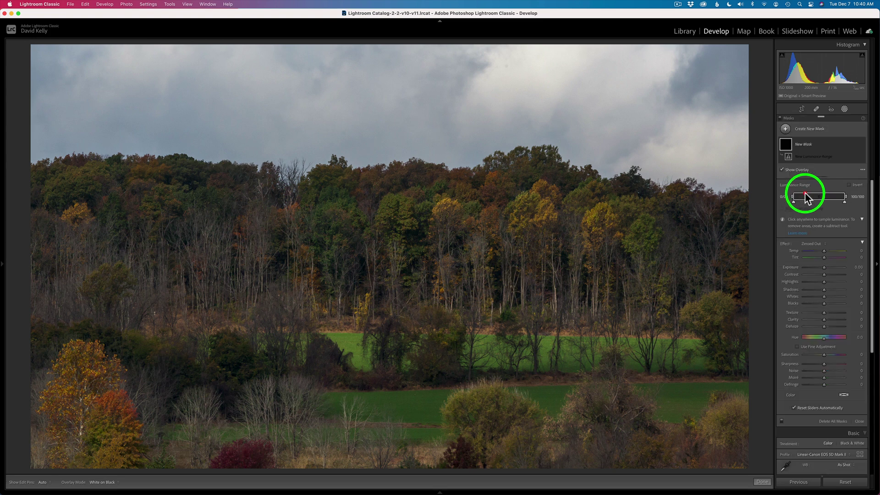
{"action": "left_click", "coordinate": [546, 200]}
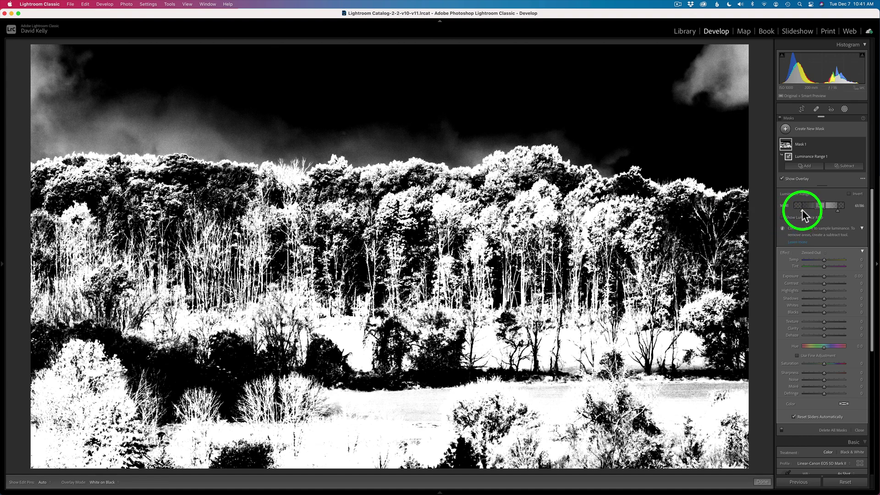
- Narrow the mask's luminance range at both ends to exclude the bright sky and the darker tree areas
{"action": "left_click_drag", "start_coordinate": [801, 210], "coordinate": [813, 212]}
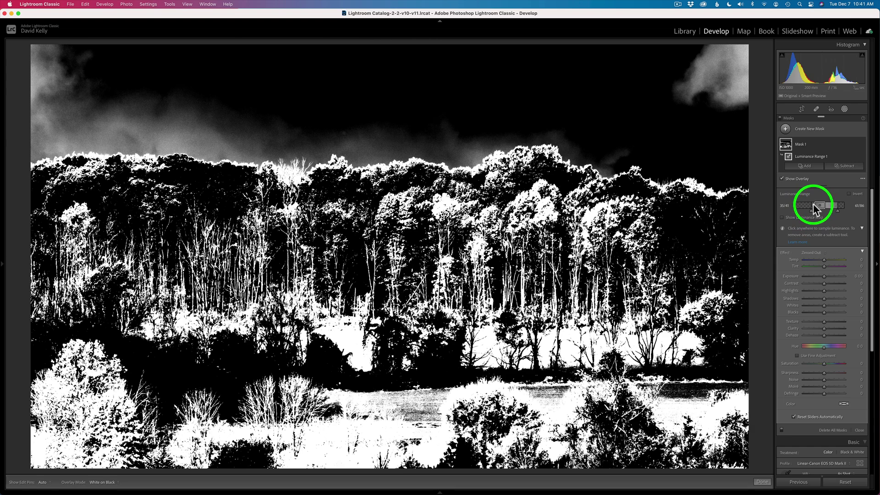
{"action": "left_click_drag", "start_coordinate": [814, 210], "coordinate": [832, 210]}
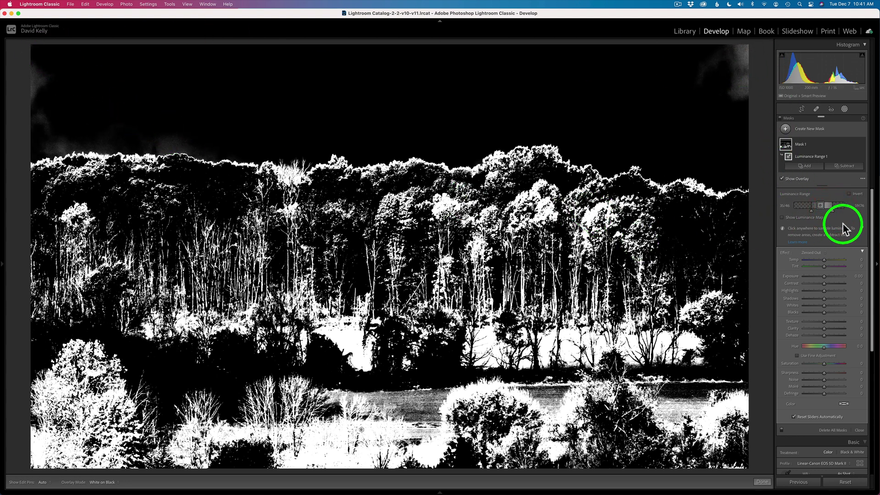
{"action": "left_click_drag", "start_coordinate": [832, 211], "coordinate": [827, 210]}
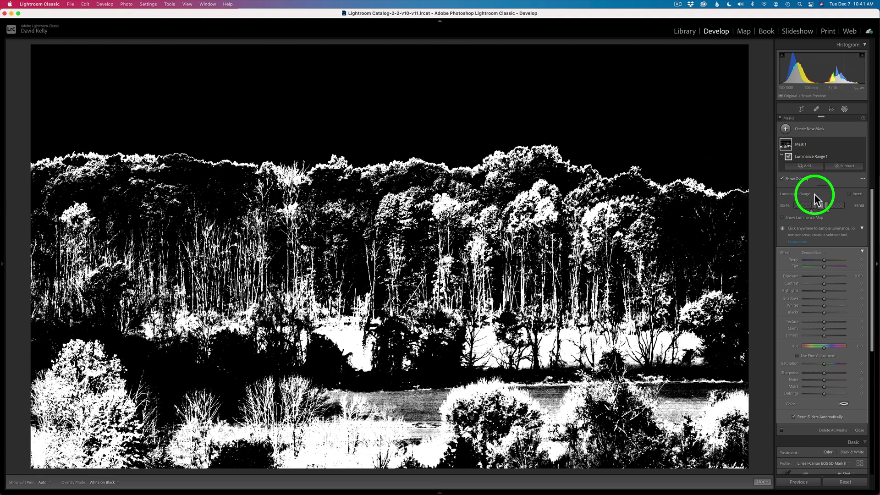
{"action": "left_click_drag", "start_coordinate": [812, 212], "coordinate": [812, 210]}
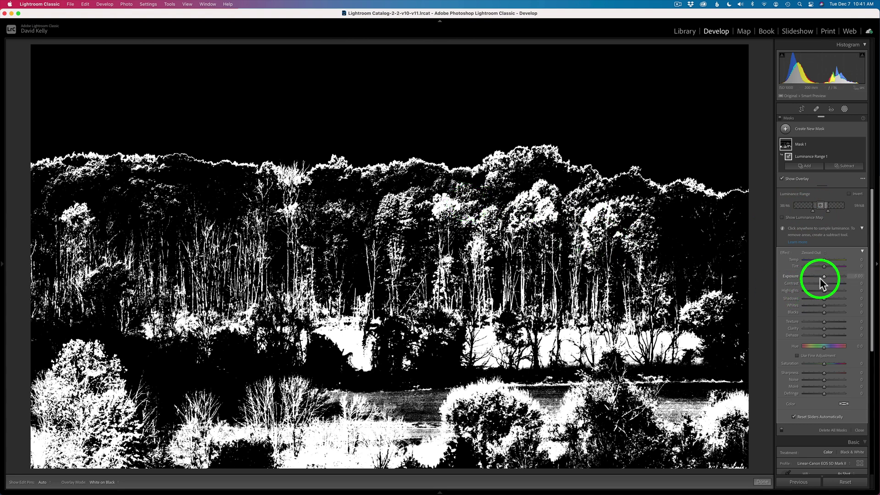
- Hide the mask overlay, raise the mask's exposure to 0.69 and increase its saturation
{"action": "key", "text": "o"}
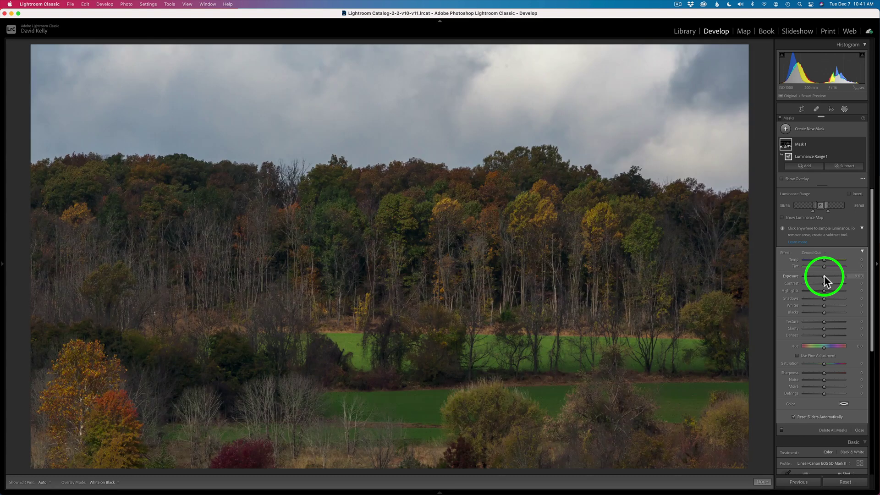
{"action": "left_click_drag", "start_coordinate": [824, 276], "coordinate": [827, 276]}
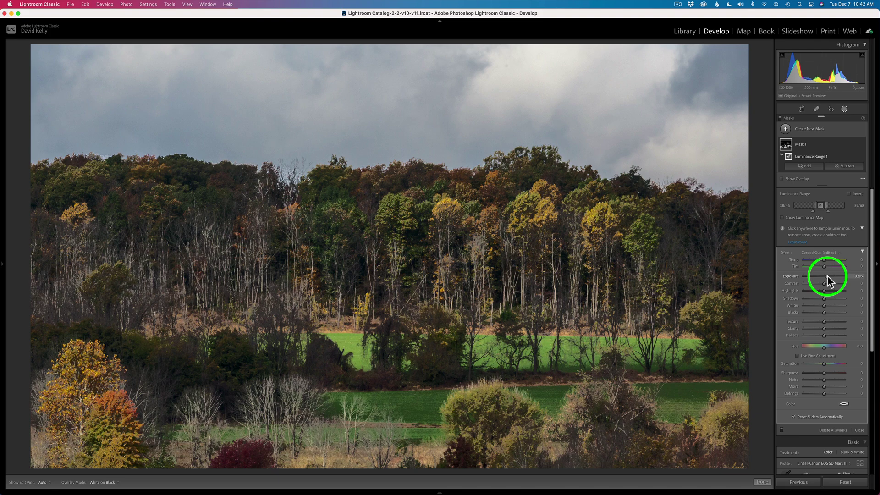
{"action": "left_click_drag", "start_coordinate": [827, 276], "coordinate": [827, 276]}
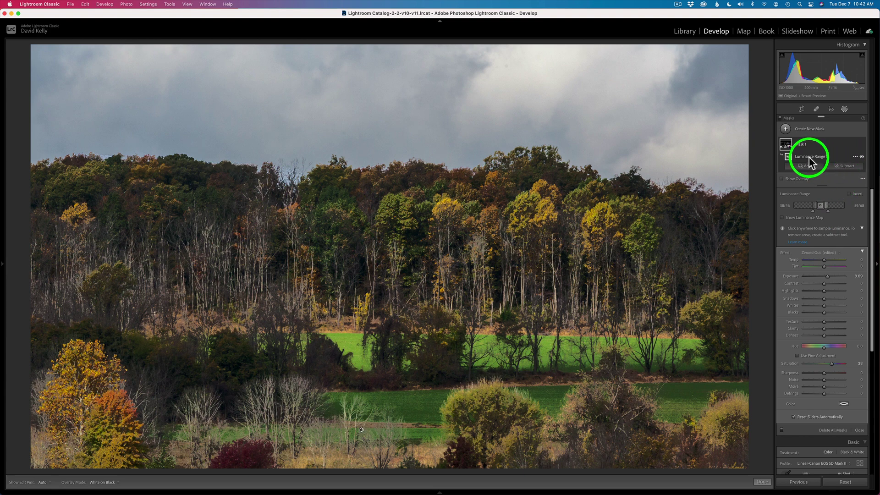
- Intersect the luminance range mask with a brush and set its Erase brush to size 6 and flow 35
{"action": "left_click", "coordinate": [856, 157]}
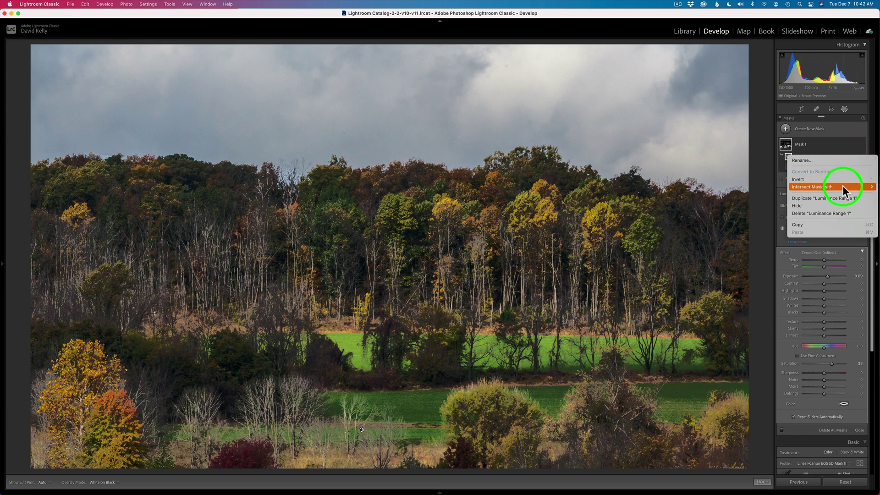
{"action": "mouse_move", "coordinate": [842, 186]}
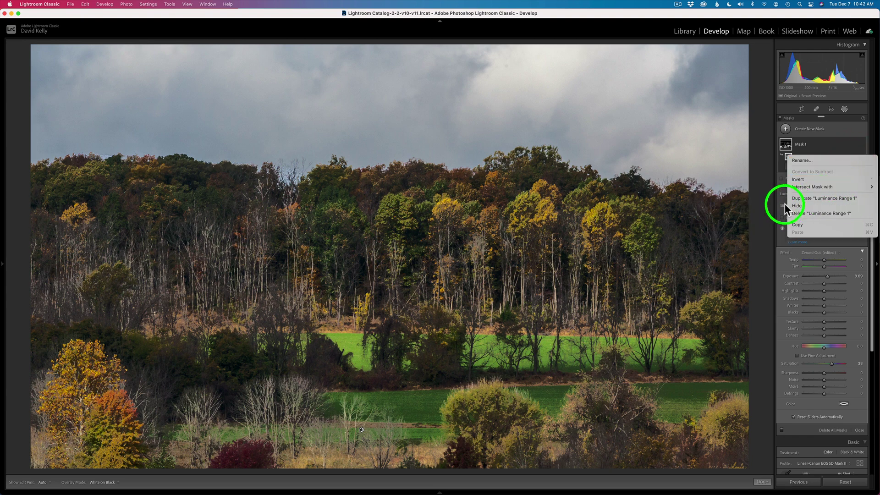
{"action": "left_click", "coordinate": [760, 206]}
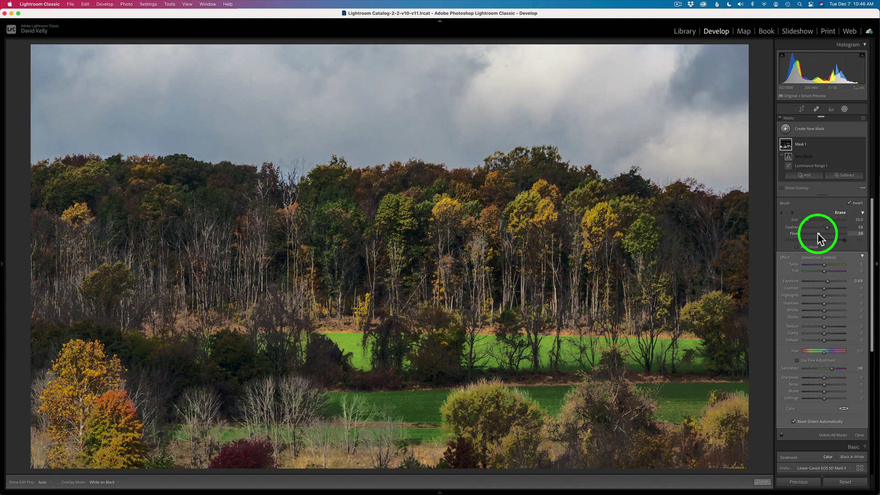
{"action": "left_click_drag", "start_coordinate": [816, 232], "coordinate": [817, 234]}
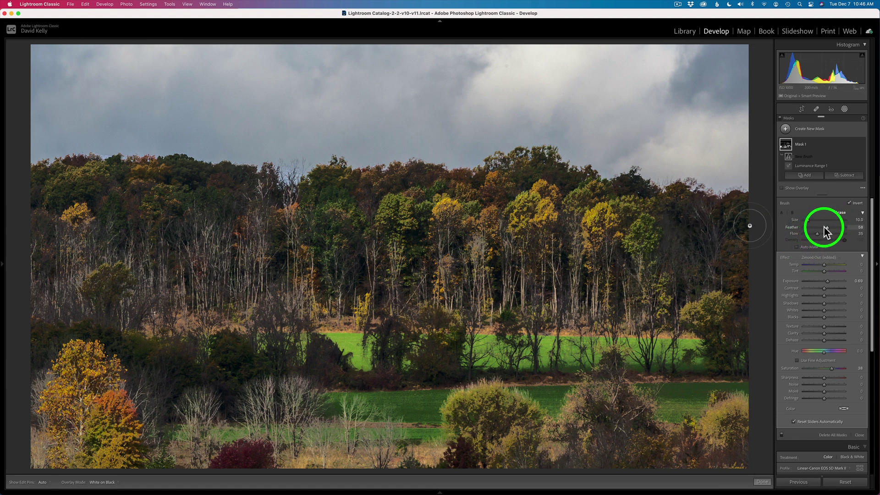
{"action": "left_click_drag", "start_coordinate": [808, 220], "coordinate": [802, 223]}
- Brush the lightening onto the foliage of the tall yellow tree with the edit pins hidden
{"action": "left_click", "coordinate": [468, 134]}
{"action": "left_click", "coordinate": [541, 188]}
{"action": "left_click", "coordinate": [541, 188]}
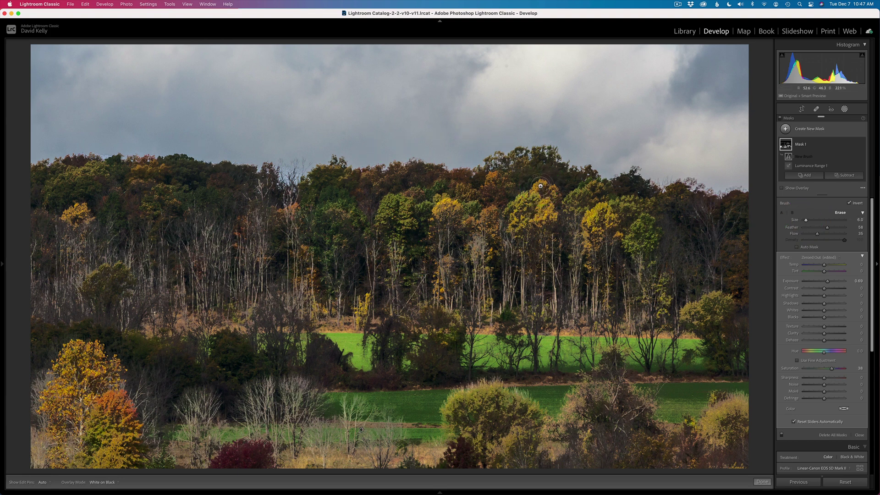
{"action": "key", "text": "h"}
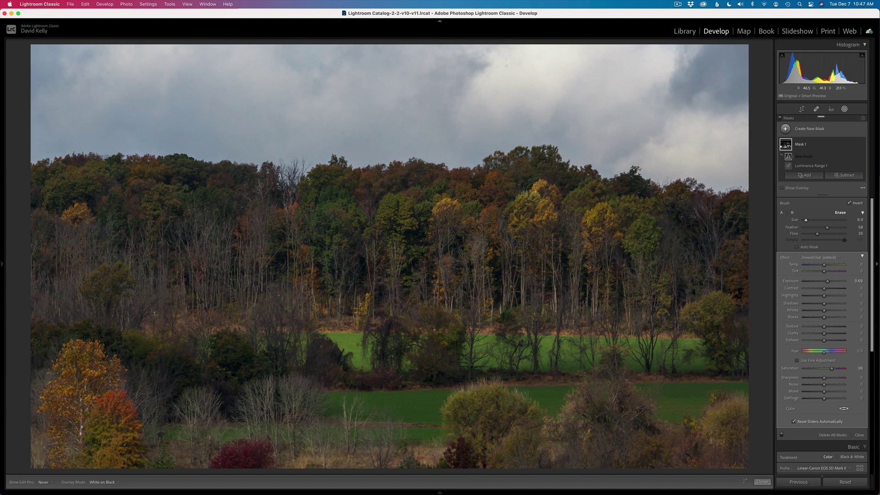
{"action": "left_click", "coordinate": [558, 240]}
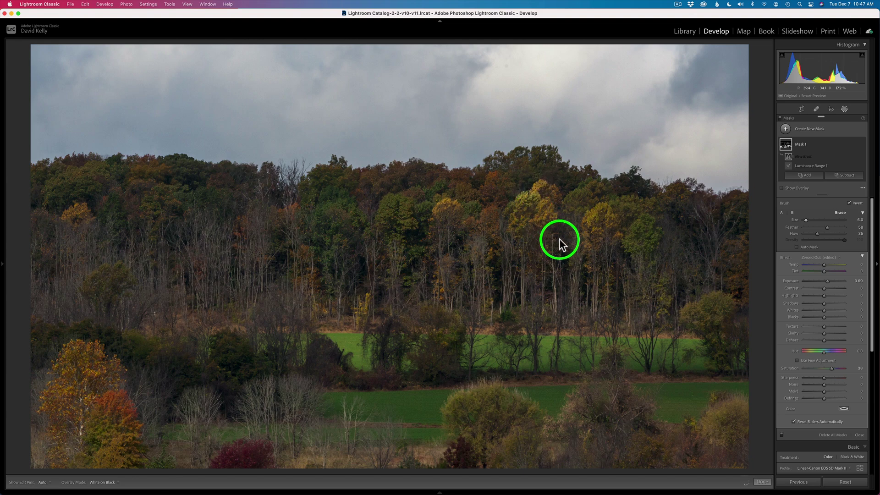
{"action": "key", "text": "h"}
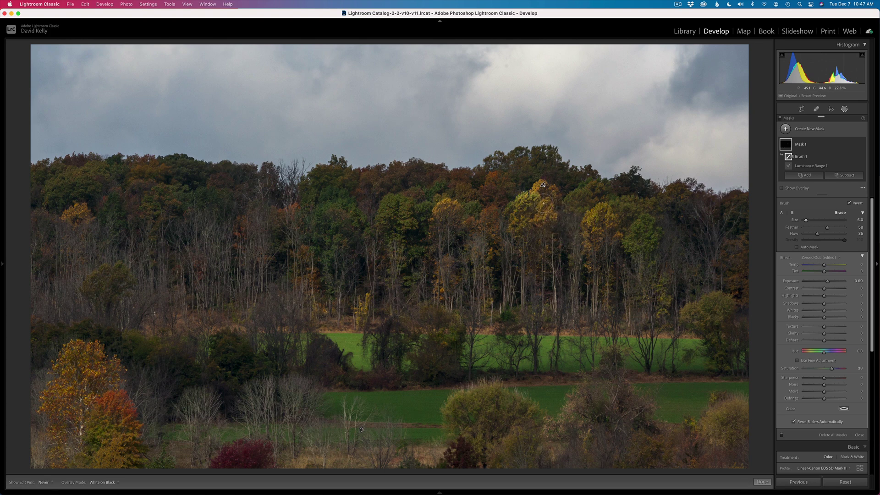
{"action": "key", "text": "h"}
{"action": "key", "text": "h"}
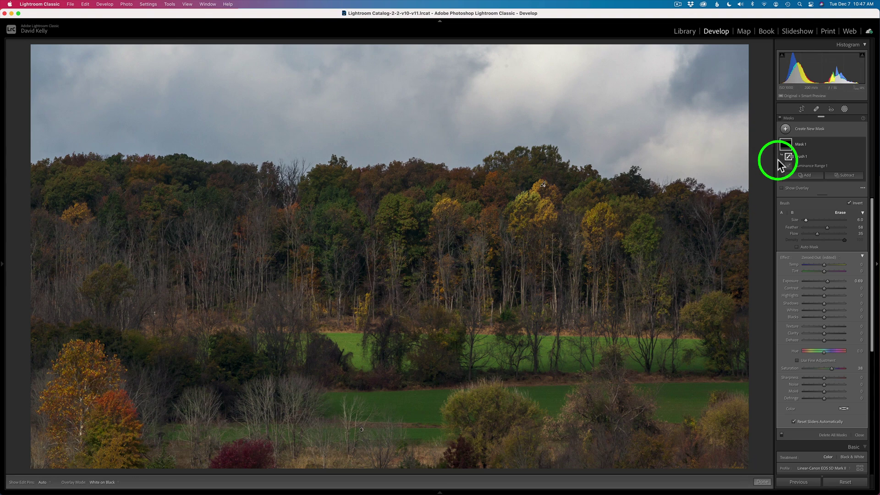
{"action": "mouse_move", "coordinate": [789, 167]}
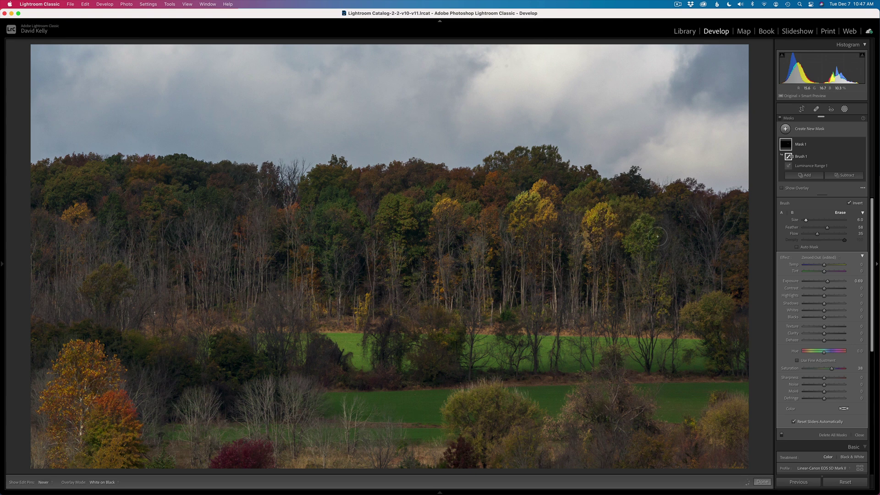
- Brush the lightening onto the highlights of the other colourful trees and the foreground foliage, hiding the edit pins while painting
{"action": "key", "text": "h"}
{"action": "key", "text": "h"}
{"action": "key", "text": "h"}
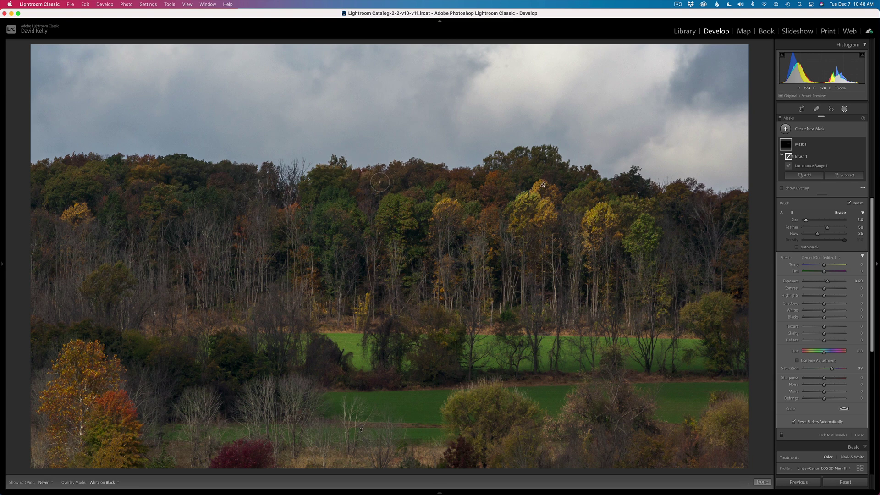
{"action": "key", "text": "h"}
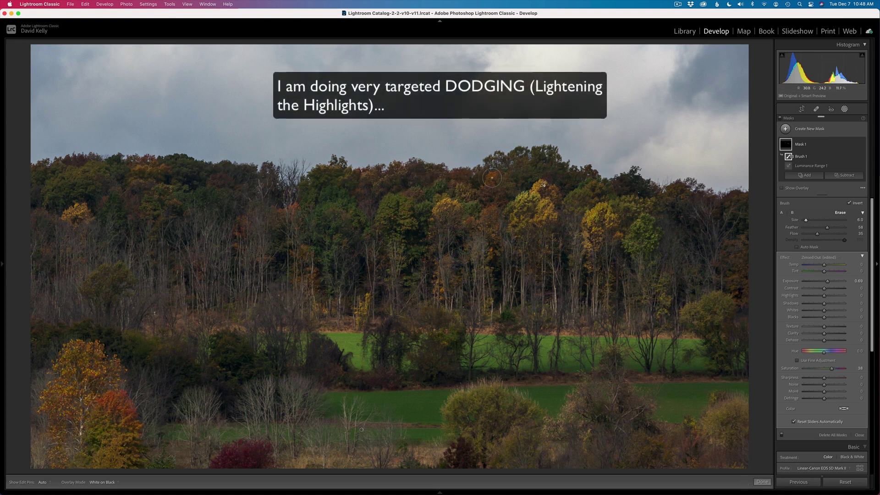
{"action": "key", "text": "h"}
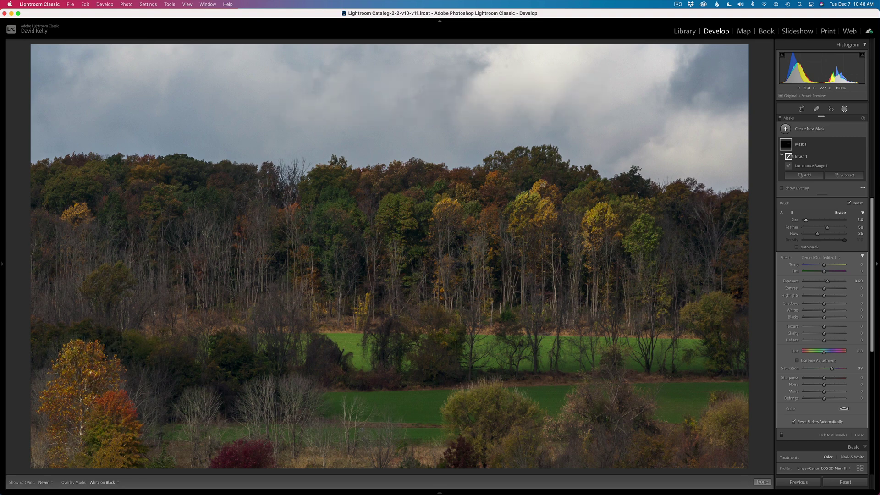
{"action": "key", "text": "h"}
{"action": "key", "text": "h"}
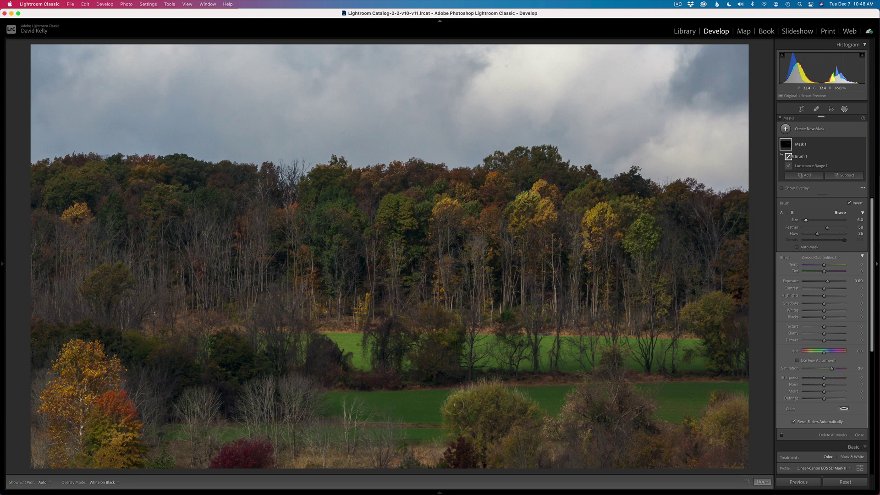
{"action": "key", "text": "h"}
{"action": "key", "text": "h"}
- Compare the photo with and without Mask 1 and inspect the overlays of the mask and its luminance range component
{"action": "left_click", "coordinate": [788, 147]}
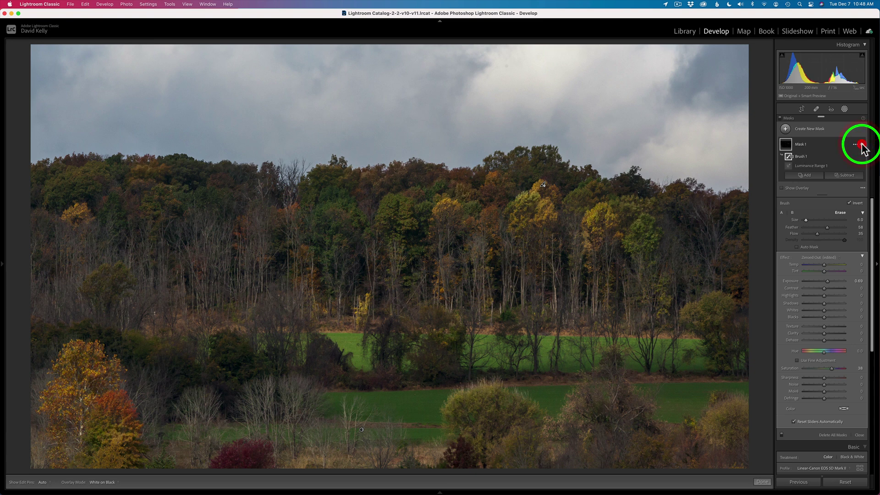
{"action": "mouse_move", "coordinate": [784, 147]}
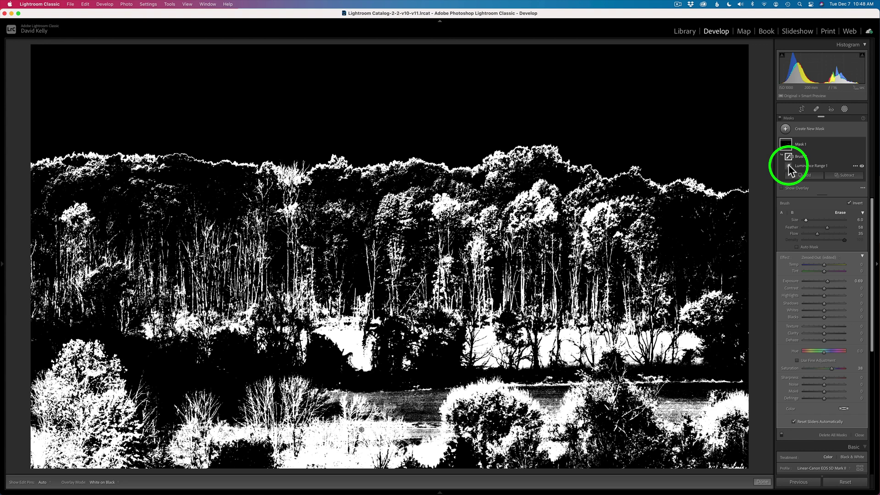
{"action": "left_click", "coordinate": [789, 166]}
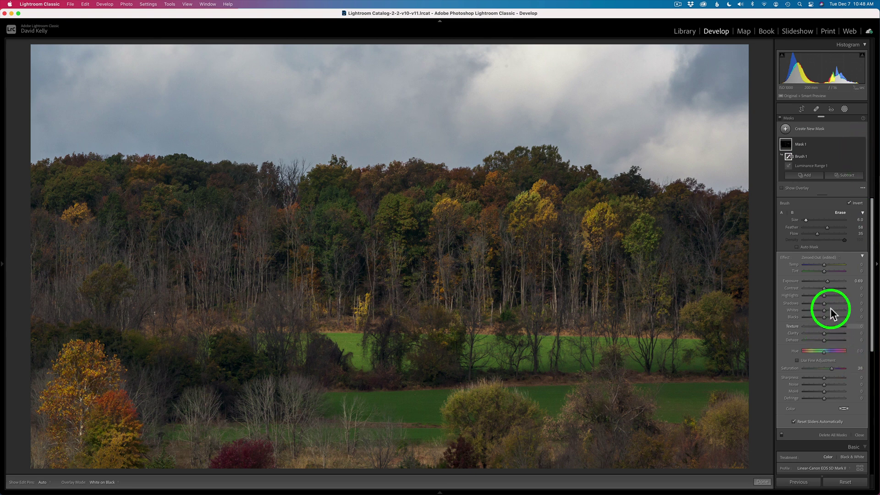
- Set the mask's exposure to 0.41, saturation to 49, texture to 49 and clarity to 28, comparing the photo with the mask off and on
{"action": "left_click_drag", "start_coordinate": [827, 280], "coordinate": [826, 279]}
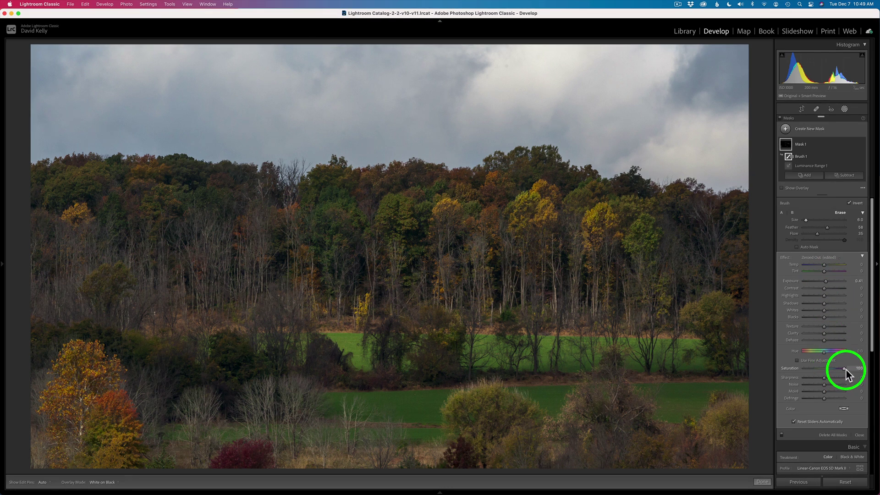
{"action": "left_click_drag", "start_coordinate": [835, 368], "coordinate": [830, 368]}
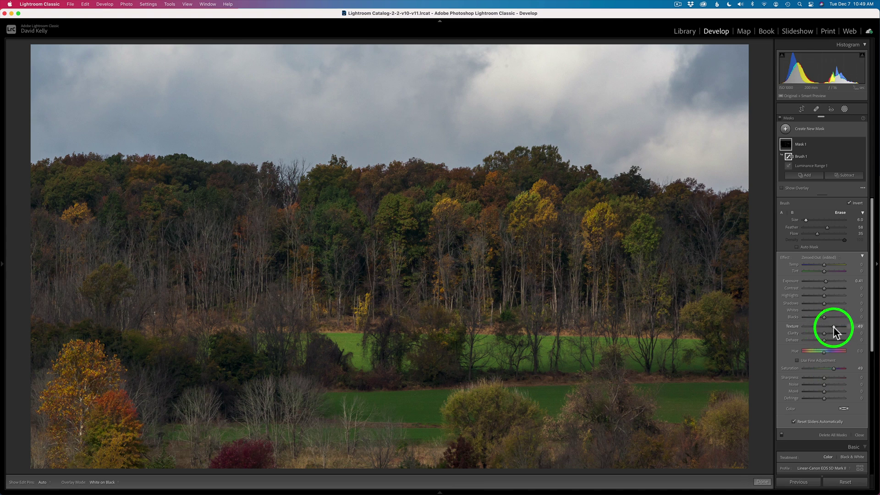
{"action": "left_click_drag", "start_coordinate": [833, 327], "coordinate": [835, 335]}
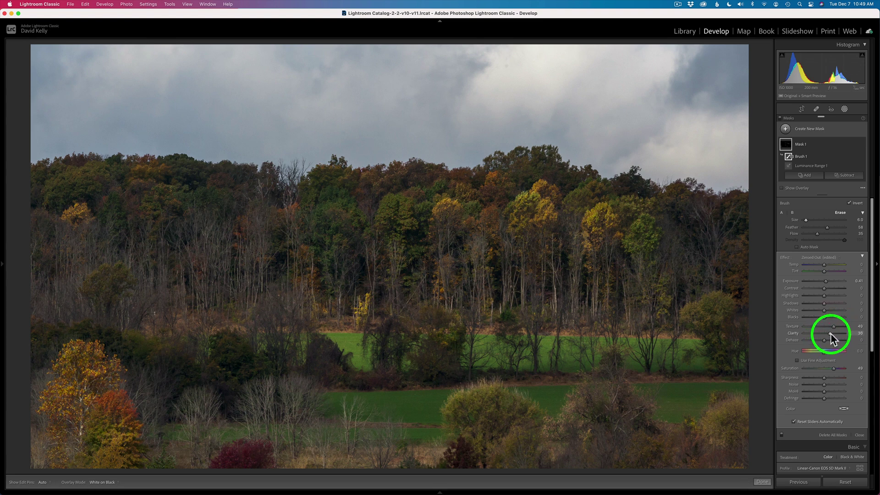
{"action": "left_click", "coordinate": [863, 145]}
{"action": "left_click", "coordinate": [862, 145]}
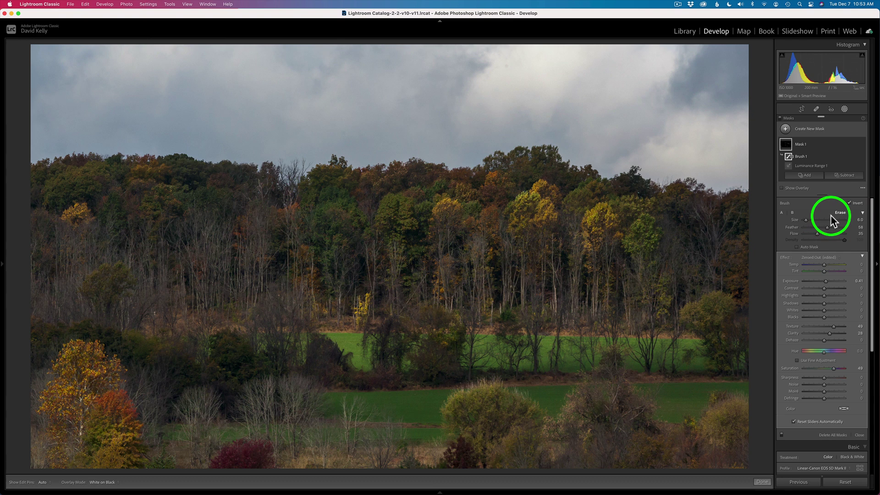
- Switch the mask's intersecting brush from Erase to brush A
{"action": "left_click", "coordinate": [467, 399]}
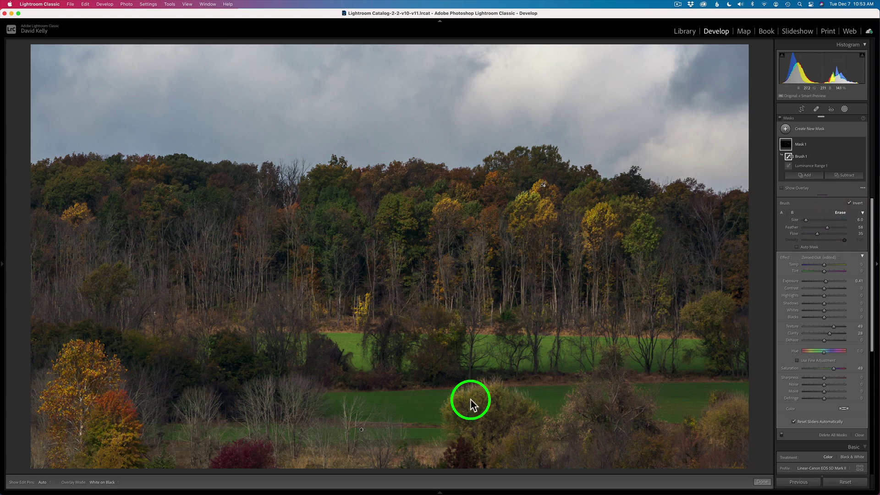
{"action": "mouse_move", "coordinate": [802, 230]}
{"action": "left_mouse_down"}
{"action": "mouse_move", "coordinate": [841, 211]}
{"action": "mouse_move", "coordinate": [783, 212]}
{"action": "left_mouse_up"}
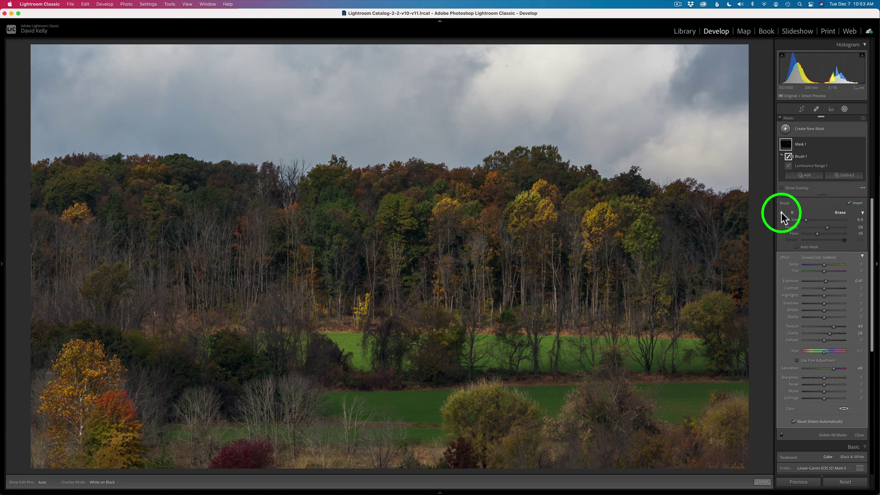
{"action": "left_click", "coordinate": [781, 211]}
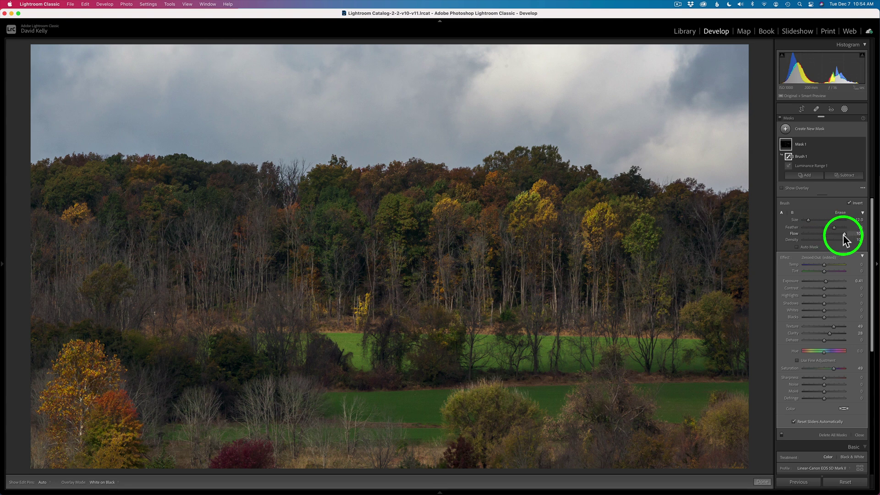
{"action": "key", "text": "h"}
{"action": "key", "text": "h"}
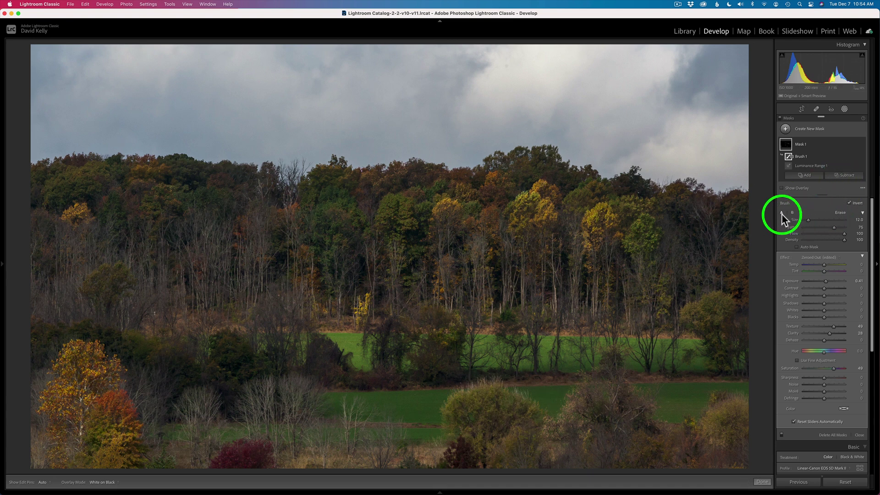
- Switch the mask's intersecting brush back to Erase and toggle the edit pins off and on
{"action": "left_click", "coordinate": [839, 214]}
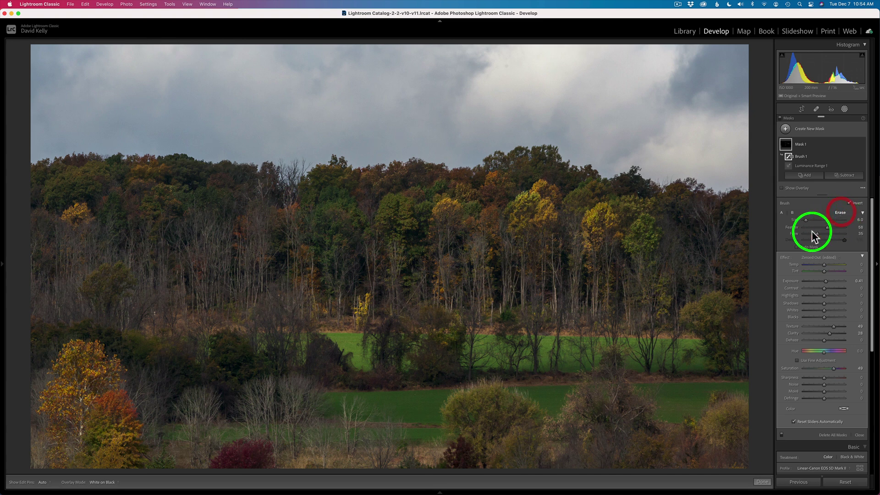
{"action": "key", "text": "h"}
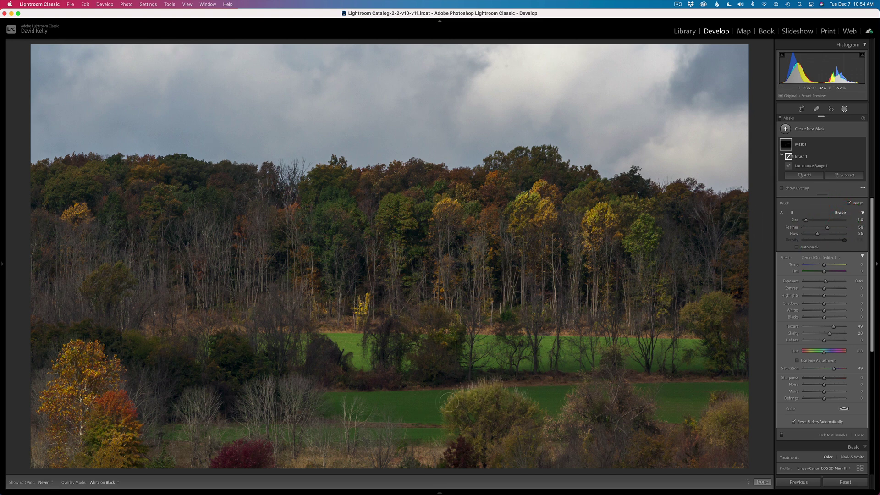
{"action": "key", "text": "h"}
{"action": "left_click", "coordinate": [696, 82]}
{"action": "left_click", "coordinate": [380, 106]}
- Create a new mask that selects the sky
{"action": "left_click", "coordinate": [800, 133]}
{"action": "left_click", "coordinate": [786, 130]}
{"action": "left_click", "coordinate": [801, 150]}
{"action": "left_click", "coordinate": [802, 153]}
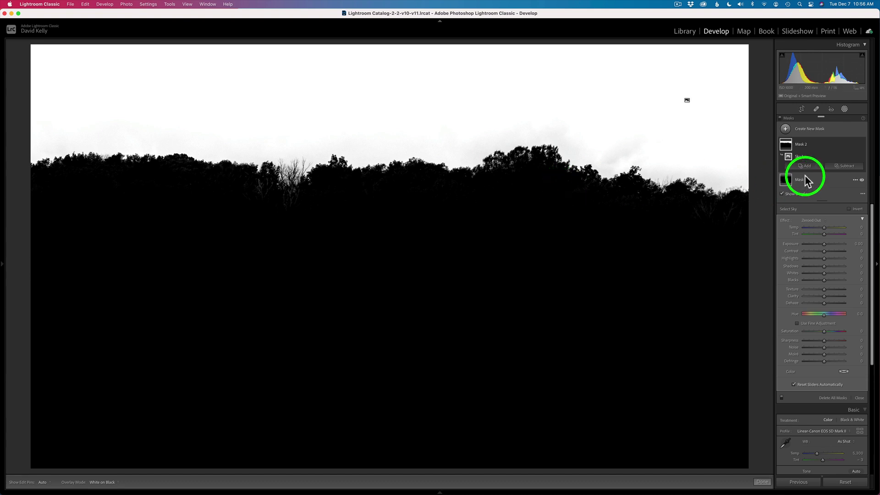
- Preview the sky mask with the Color Overlay mode, return to White on Black and turn the overlay off
{"action": "left_click", "coordinate": [863, 194]}
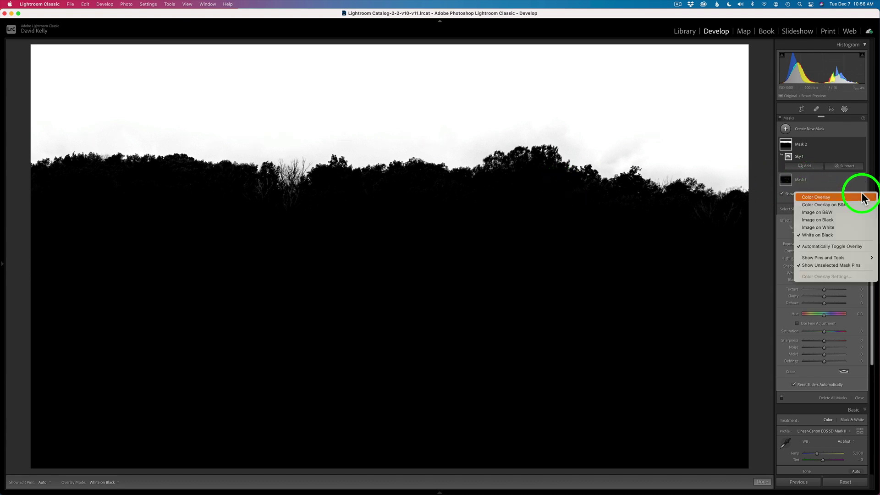
{"action": "left_click", "coordinate": [825, 198]}
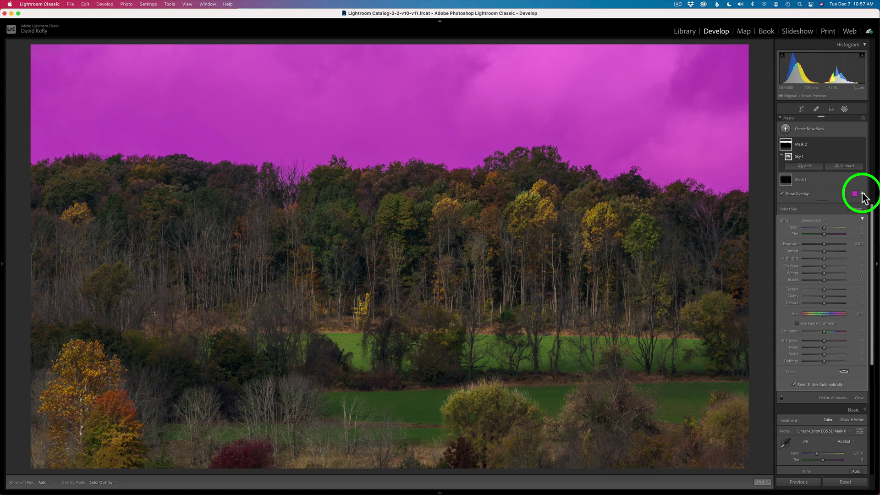
{"action": "left_click", "coordinate": [861, 193]}
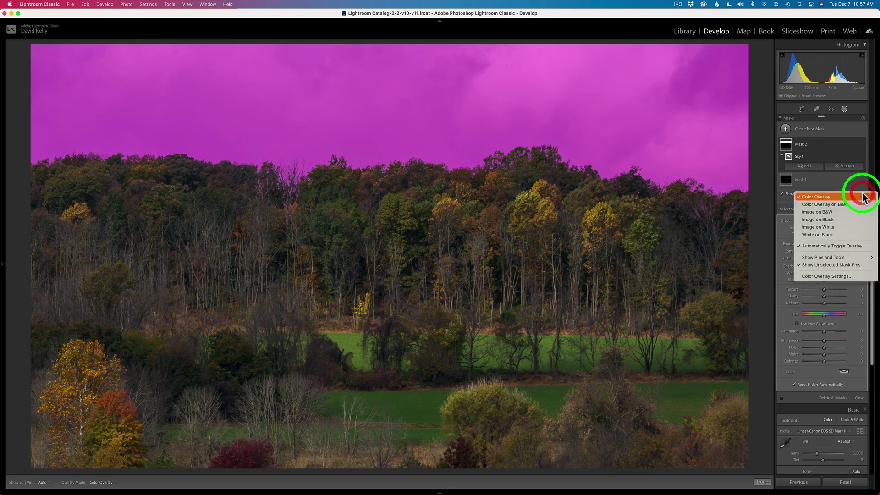
{"action": "left_click", "coordinate": [824, 235]}
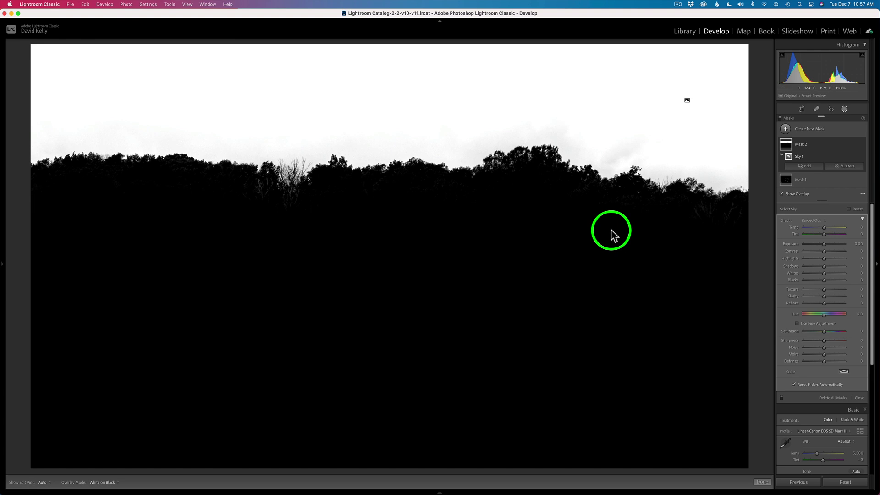
{"action": "left_click", "coordinate": [782, 193]}
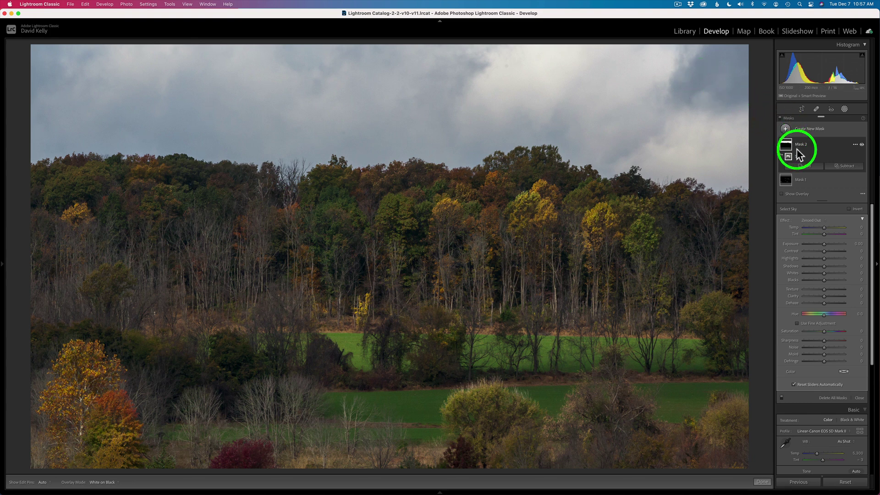
- Intersect the sky component of Mask 2 with a luminance range and hide the overlay
{"action": "left_click", "coordinate": [855, 157]}
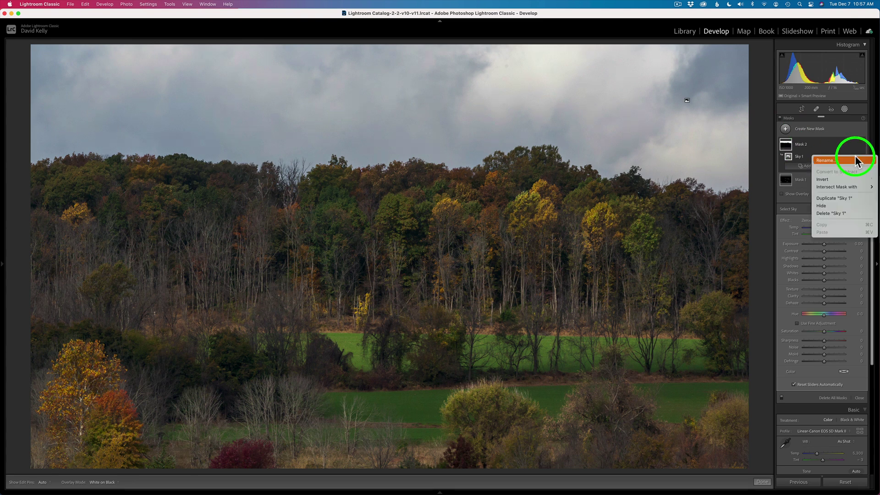
{"action": "mouse_move", "coordinate": [845, 185]}
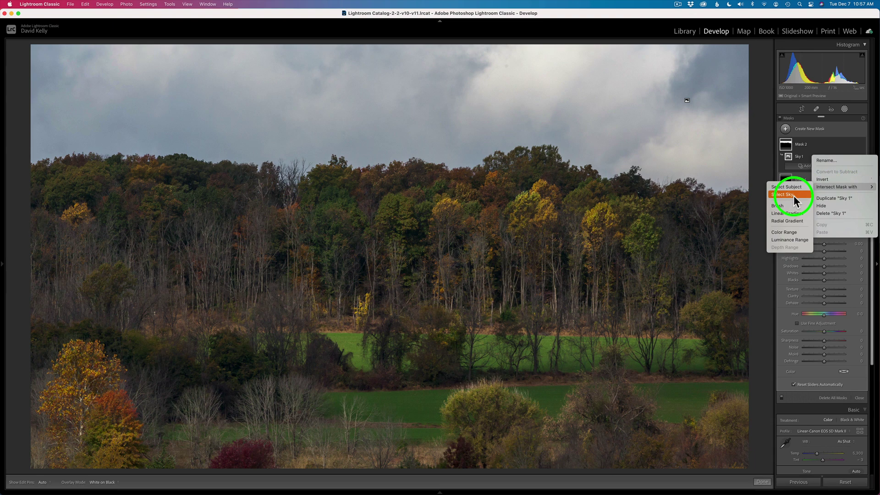
{"action": "left_click", "coordinate": [796, 238]}
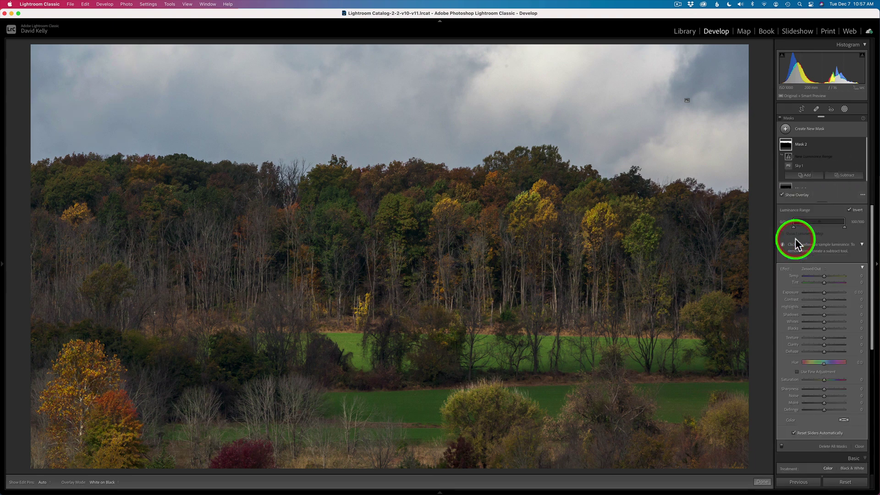
{"action": "left_click", "coordinate": [782, 195]}
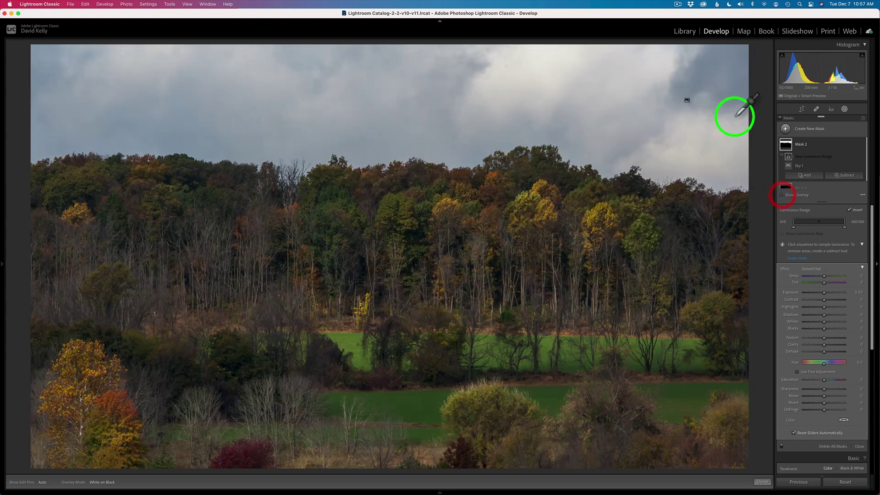
- Sample the darker cloud tones and adjust the luminance range to target the dark sky areas and exclude the brightest clouds
{"action": "left_click", "coordinate": [721, 67]}
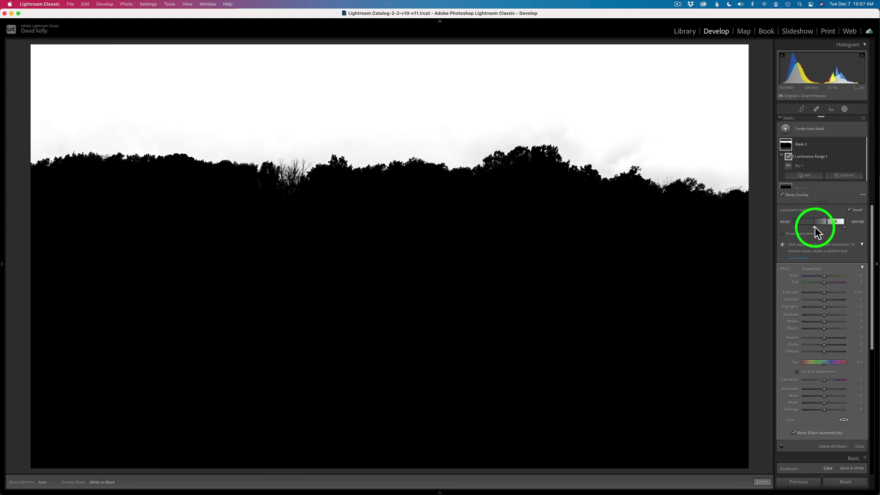
{"action": "left_click_drag", "start_coordinate": [819, 226], "coordinate": [796, 179]}
{"action": "left_click", "coordinate": [724, 82]}
{"action": "left_click_drag", "start_coordinate": [724, 82], "coordinate": [828, 223]}
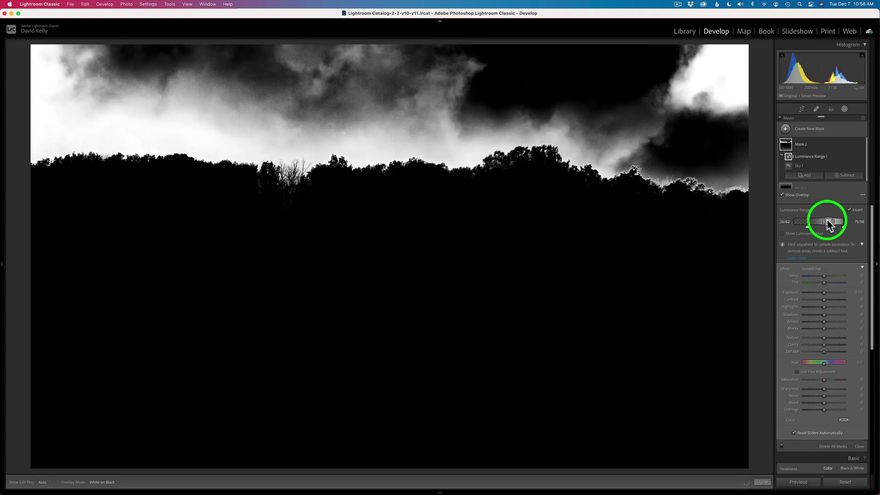
{"action": "left_click_drag", "start_coordinate": [829, 222], "coordinate": [831, 222]}
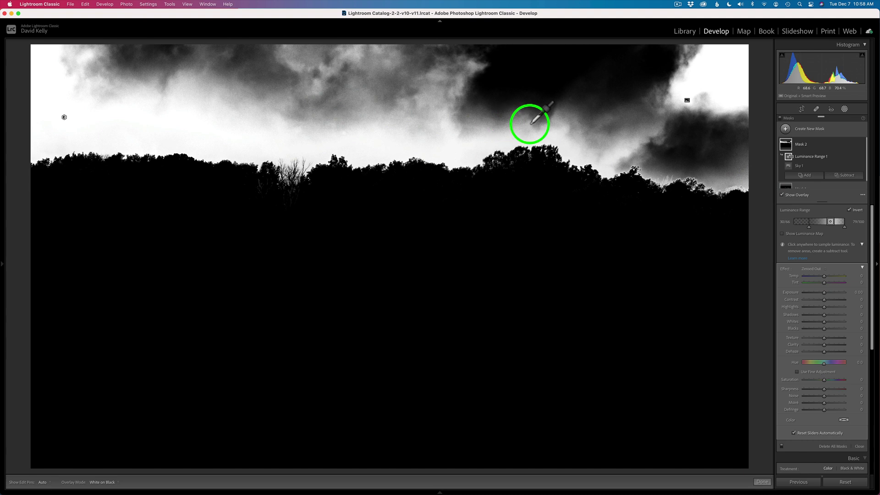
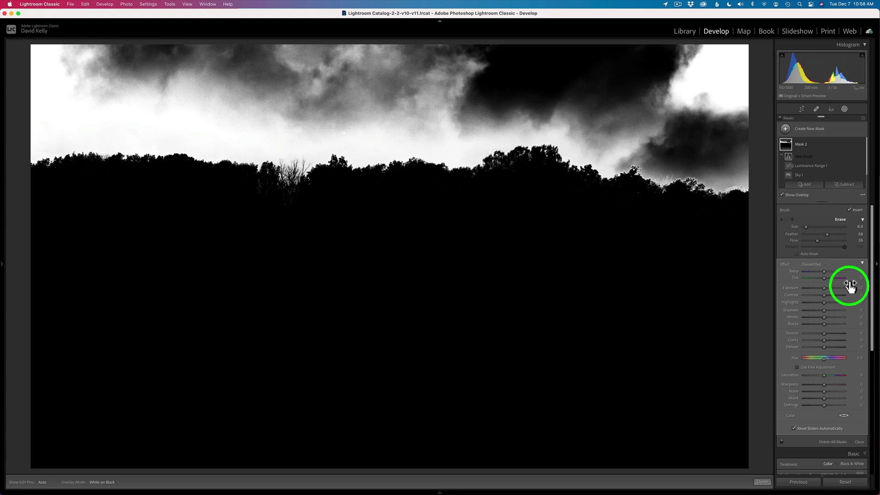
- Hide the overlay and lower Mask 2's exposure to -0.68
{"action": "key", "text": "o"}
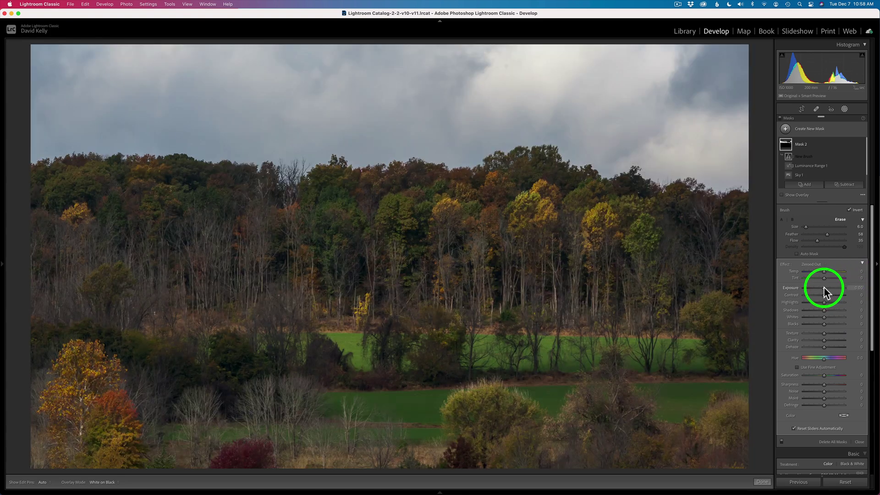
{"action": "left_click_drag", "start_coordinate": [824, 287], "coordinate": [821, 287]}
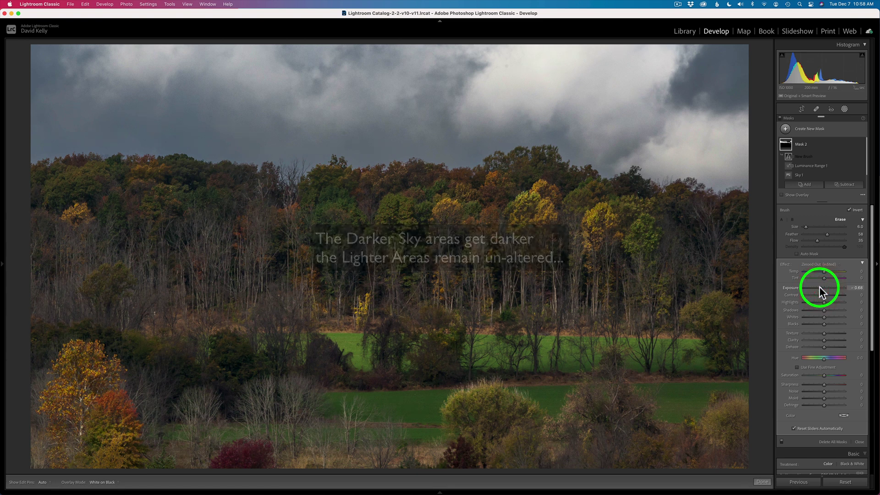
{"action": "mouse_move", "coordinate": [863, 148]}
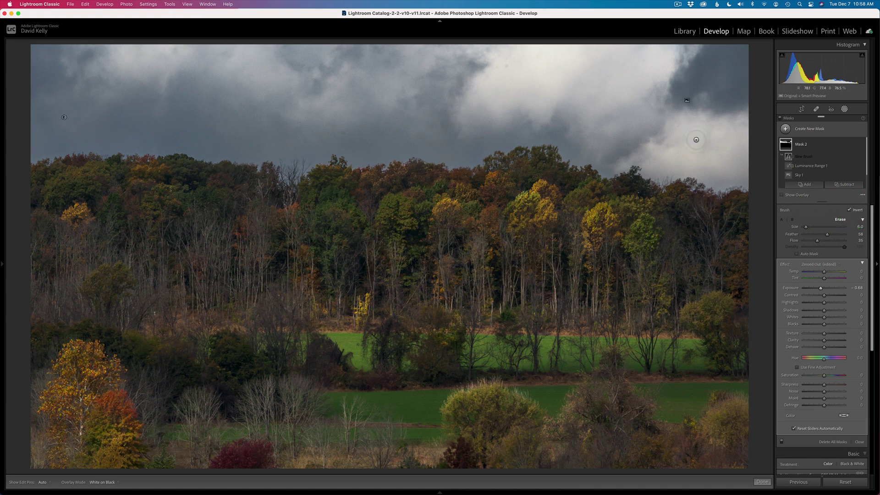
- Enlarge the intersecting brush, lower its flow and paint the darkening onto the dark clouds, hiding the edit pins while painting
{"action": "left_click", "coordinate": [811, 245]}
{"action": "left_click_drag", "start_coordinate": [806, 227], "coordinate": [812, 238]}
{"action": "left_click", "coordinate": [726, 56]}
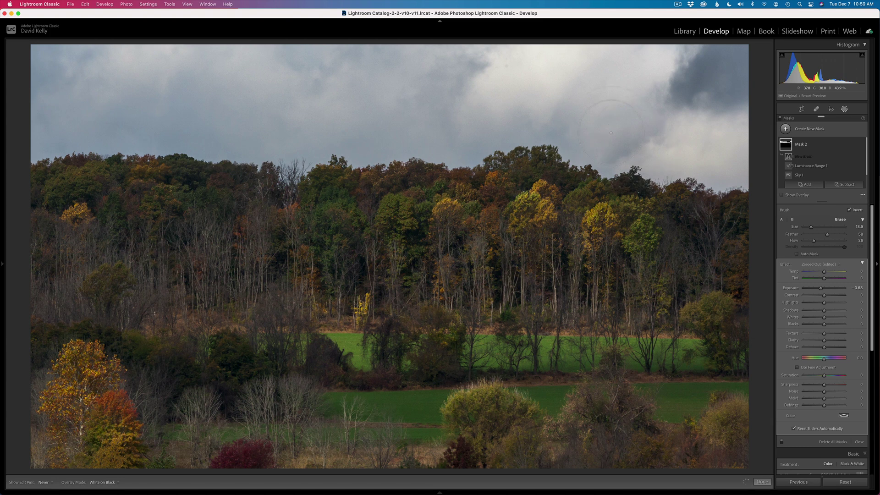
{"action": "left_click_drag", "start_coordinate": [548, 129], "coordinate": [495, 131]}
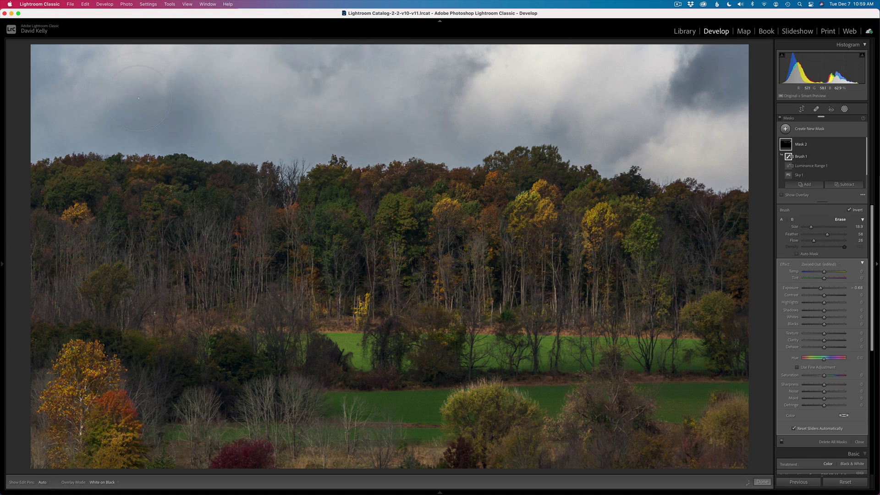
{"action": "key", "text": "h"}
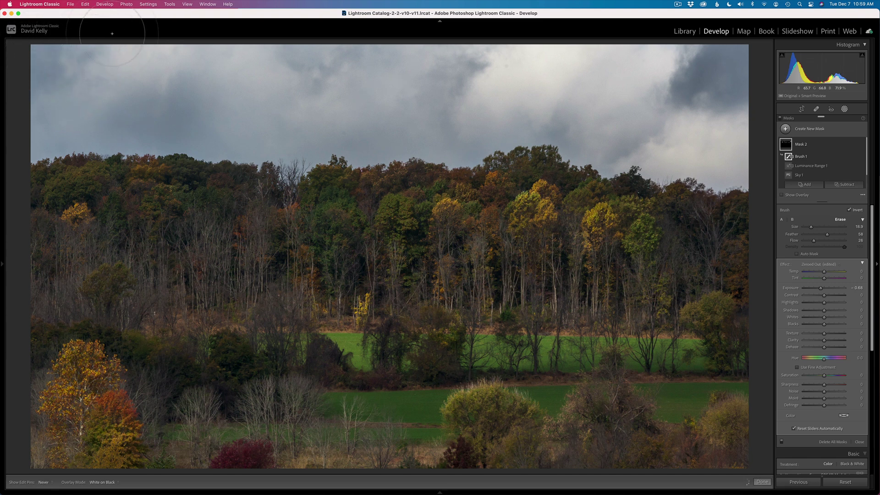
{"action": "key", "text": "h"}
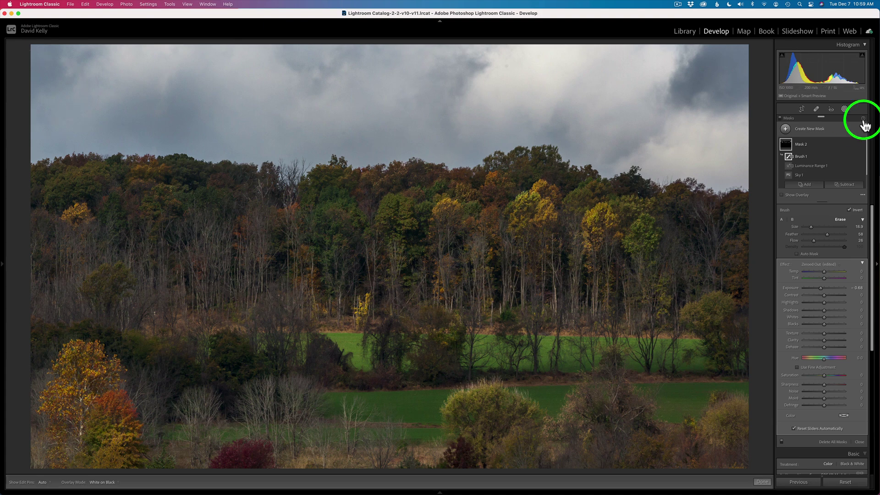
- Compare the sky with Mask 2 switched off and on
{"action": "mouse_move", "coordinate": [788, 175]}
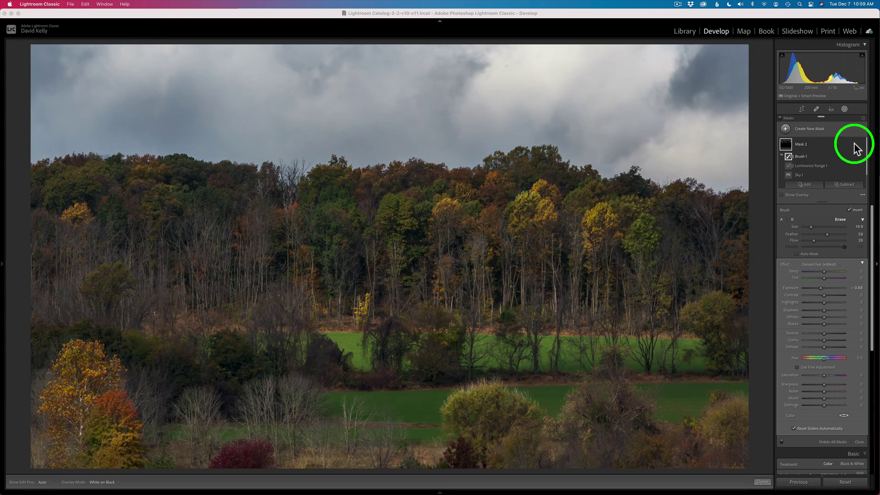
{"action": "left_click", "coordinate": [849, 142]}
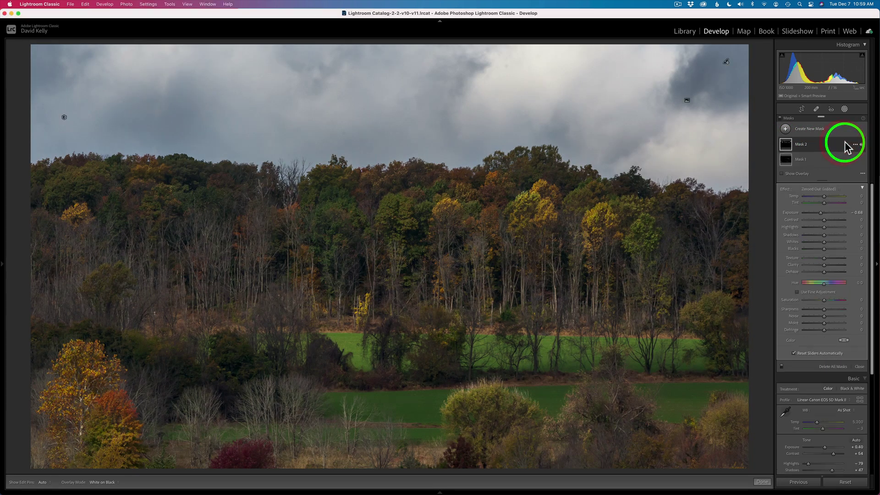
{"action": "scroll", "coordinate": [851, 145], "scroll_direction": "down", "scroll_amount": 1}
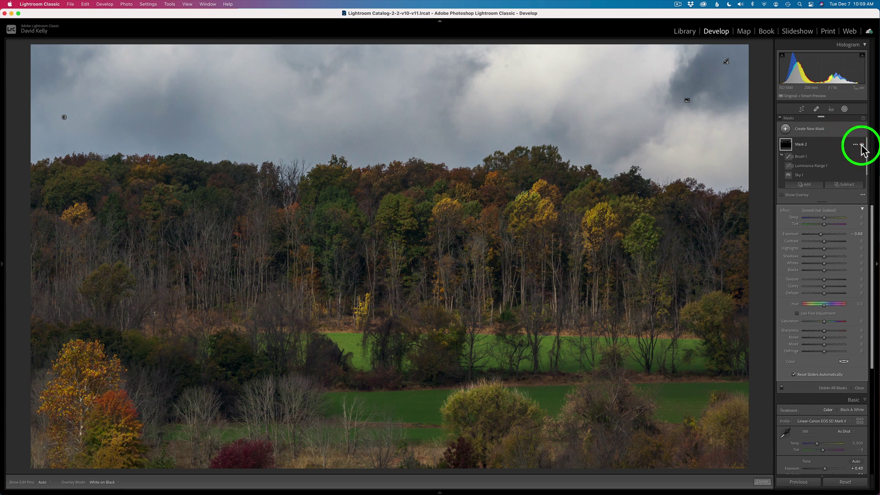
{"action": "left_click", "coordinate": [860, 144]}
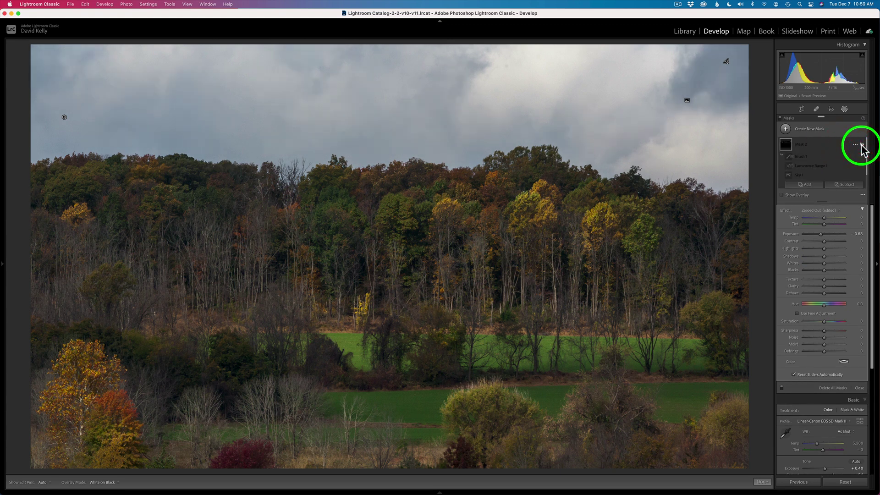
{"action": "left_click", "coordinate": [861, 145]}
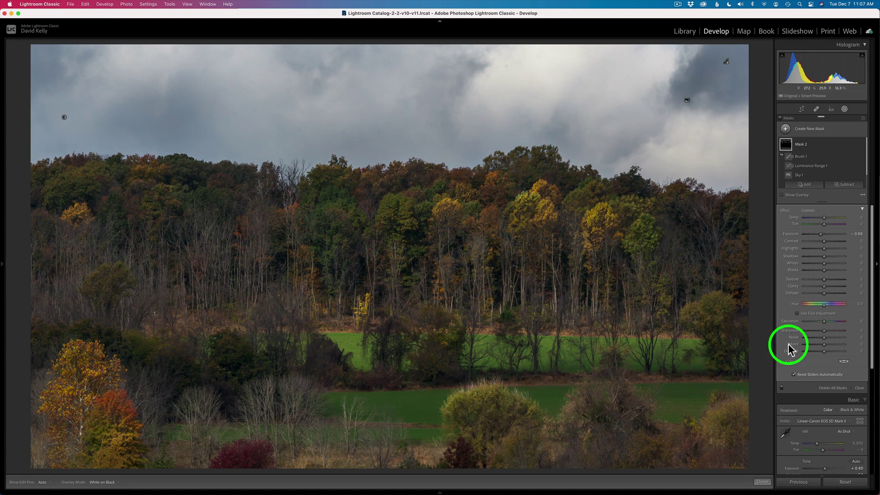
- Create a color range mask by sampling the green field in the foreground and set Refine to 28
{"action": "left_click", "coordinate": [786, 128]}
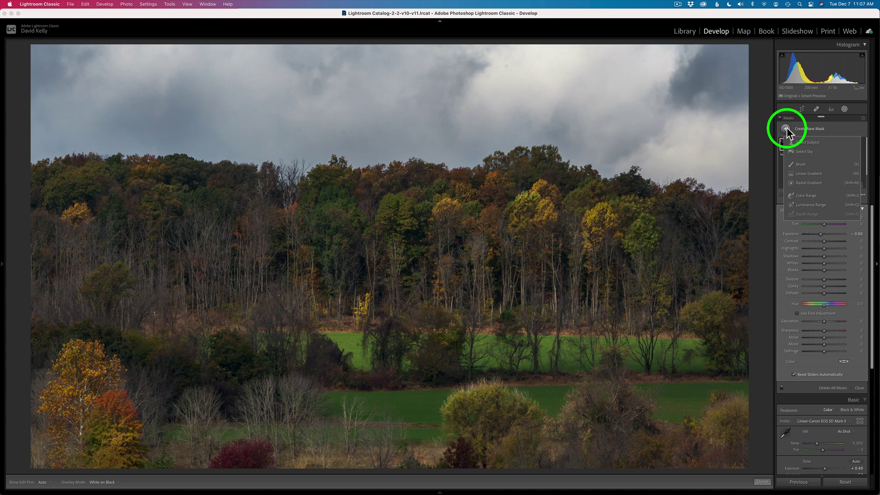
{"action": "left_click", "coordinate": [811, 196]}
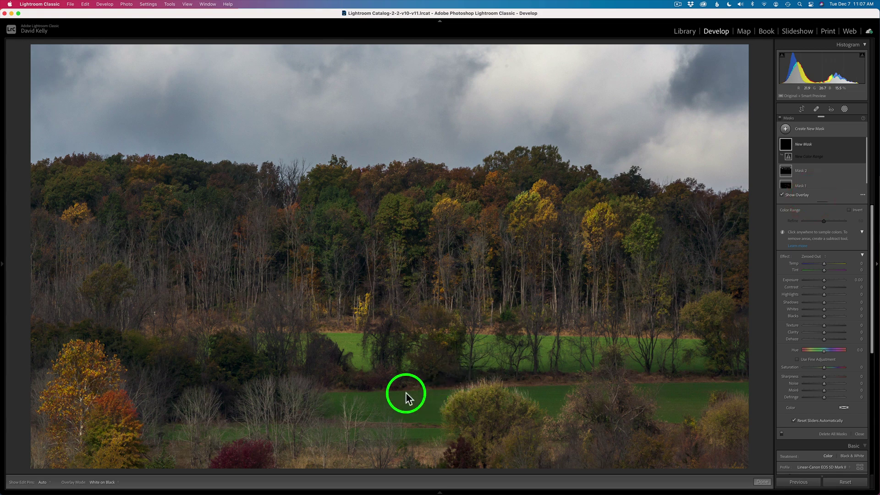
{"action": "left_click_drag", "start_coordinate": [406, 393], "coordinate": [418, 414]}
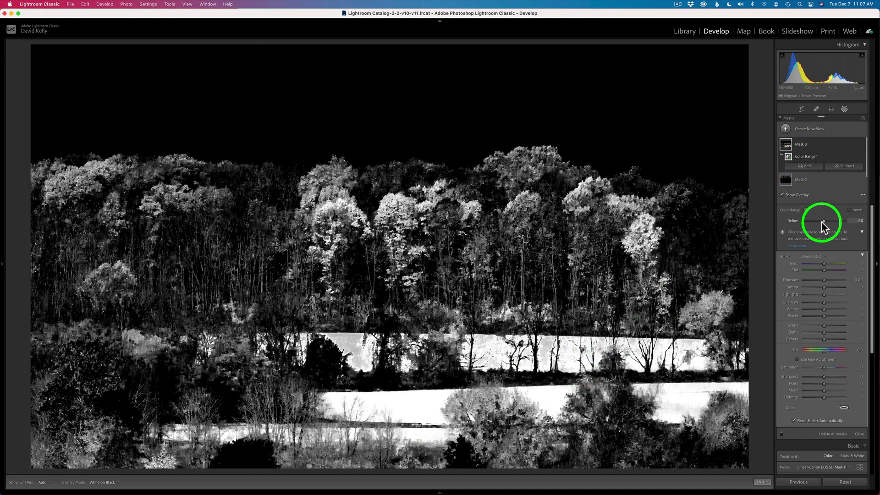
{"action": "mouse_move", "coordinate": [823, 224]}
{"action": "left_mouse_down"}
{"action": "mouse_move", "coordinate": [812, 224]}
{"action": "mouse_move", "coordinate": [832, 224]}
{"action": "mouse_move", "coordinate": [816, 225]}
{"action": "left_mouse_up"}
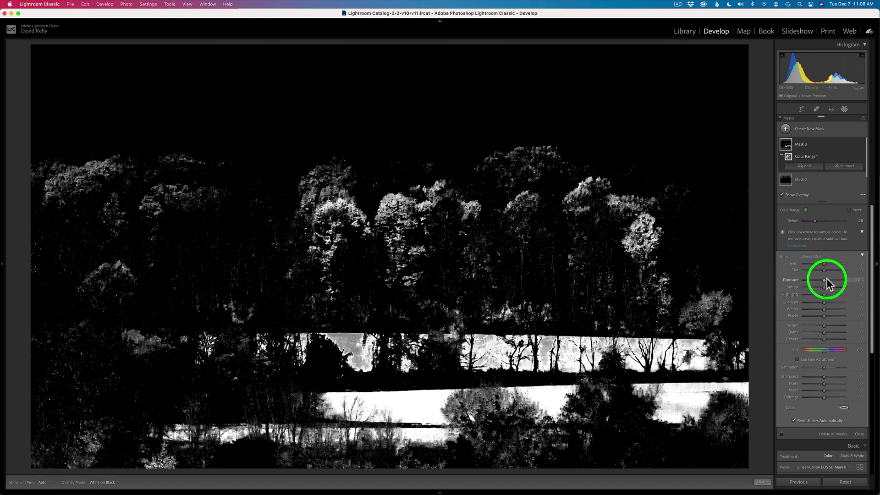
- Set the green color range mask's exposure to 0.83 and saturation to 42, and intersect it with a brush
{"action": "key", "text": "o"}
{"action": "left_click_drag", "start_coordinate": [824, 280], "coordinate": [827, 281]}
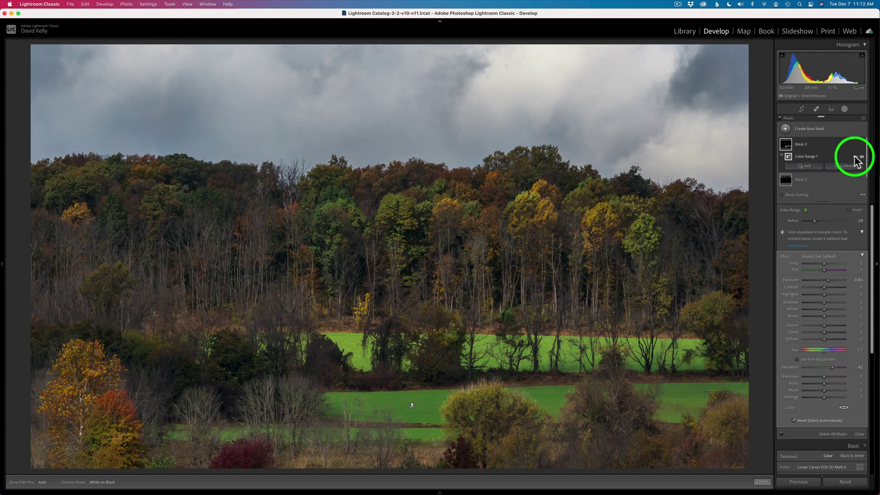
{"action": "right_click", "coordinate": [854, 157]}
{"action": "mouse_move", "coordinate": [855, 188]}
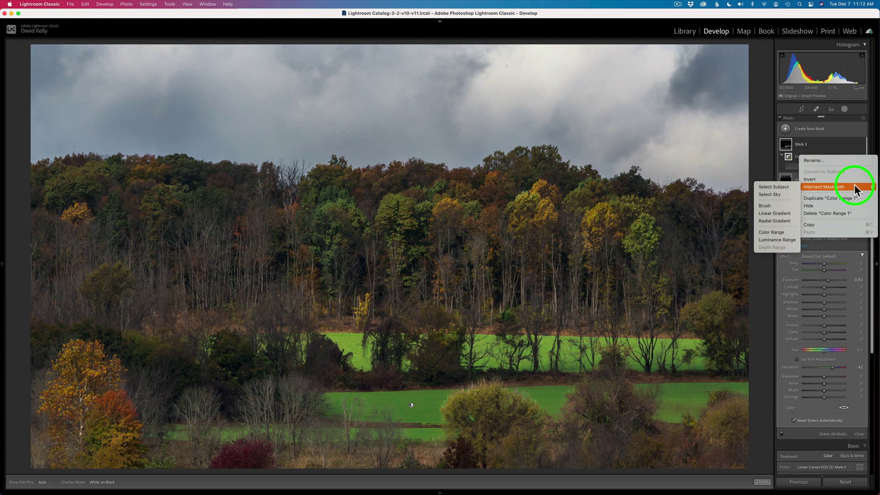
{"action": "left_click", "coordinate": [772, 207]}
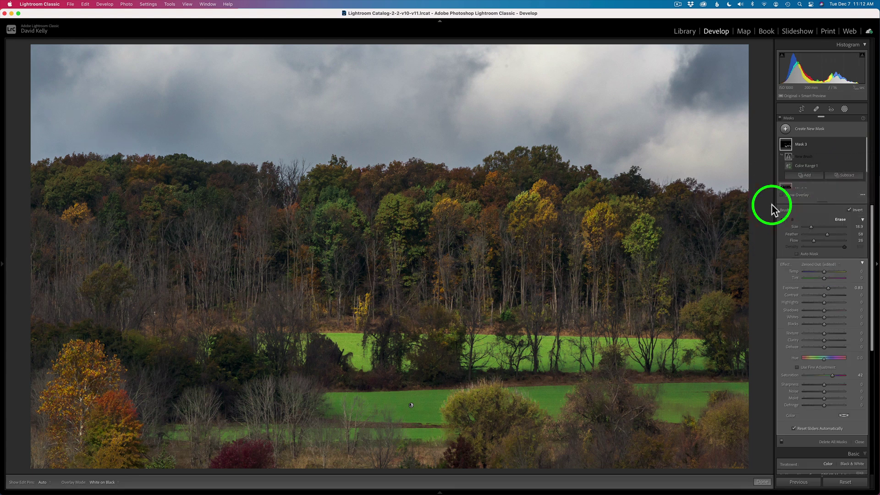
- Reduce the intersecting brush size to 11.6, hide the edit pins and paint the brightening onto the nearer green field in the foreground
{"action": "left_click", "coordinate": [810, 227]}
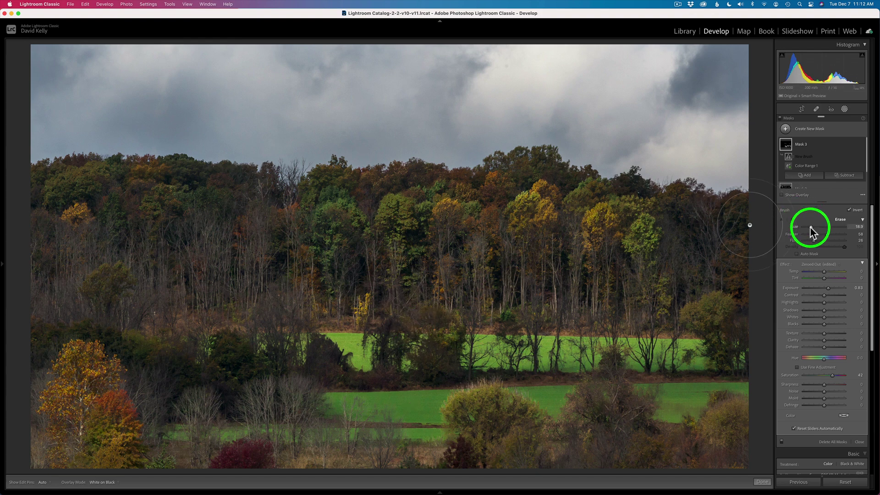
{"action": "left_click_drag", "start_coordinate": [810, 226], "coordinate": [811, 228]}
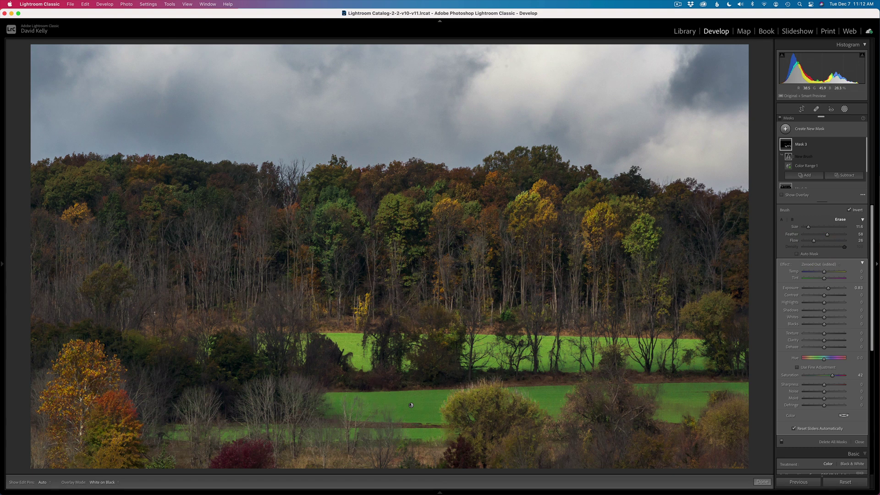
{"action": "key", "text": "h"}
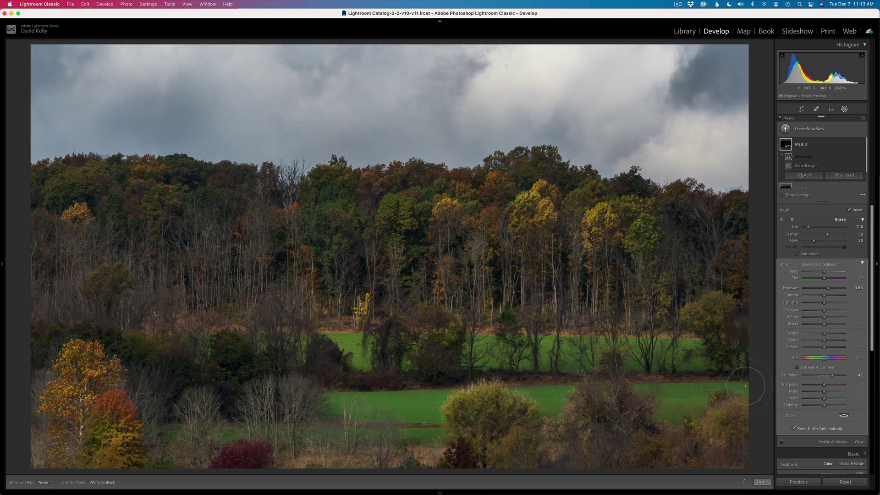
{"action": "mouse_move", "coordinate": [746, 386]}
{"action": "left_mouse_down"}
{"action": "mouse_move", "coordinate": [666, 387]}
{"action": "mouse_move", "coordinate": [713, 375]}
{"action": "left_mouse_up"}
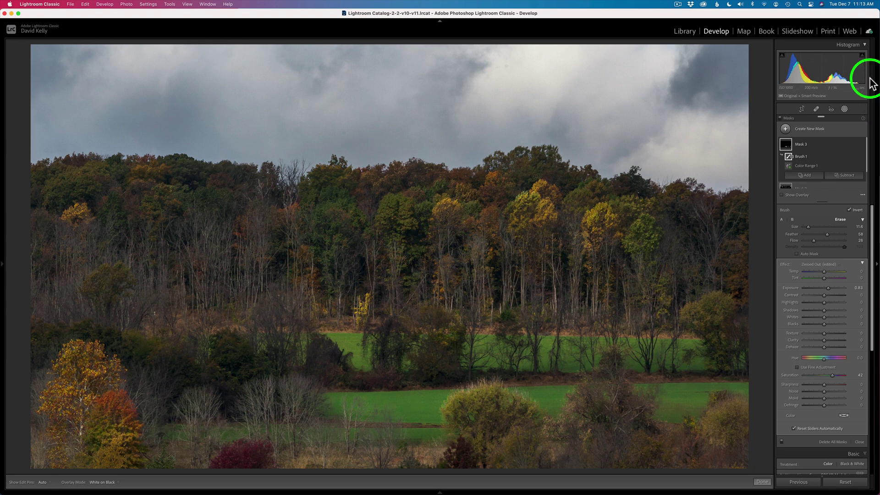
- Compare the field with Mask 3 switched off and on, and preview the coverage of its color range and combined mask
{"action": "left_click", "coordinate": [862, 145]}
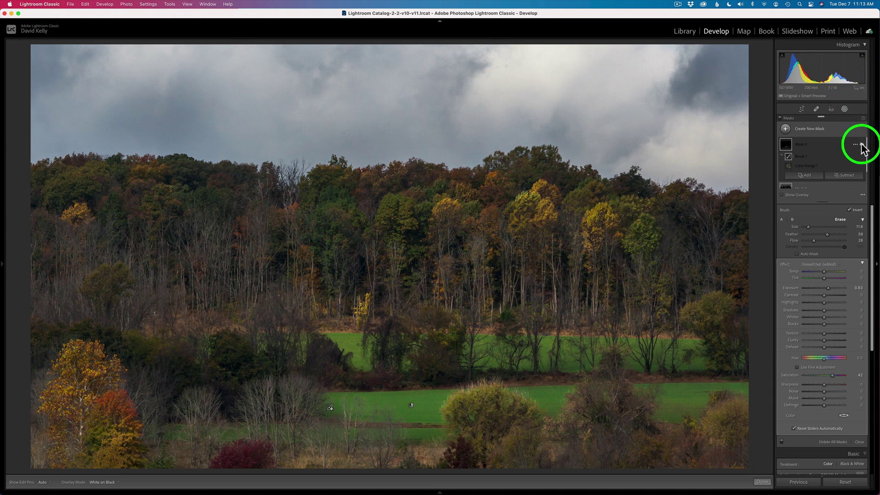
{"action": "left_click", "coordinate": [862, 145]}
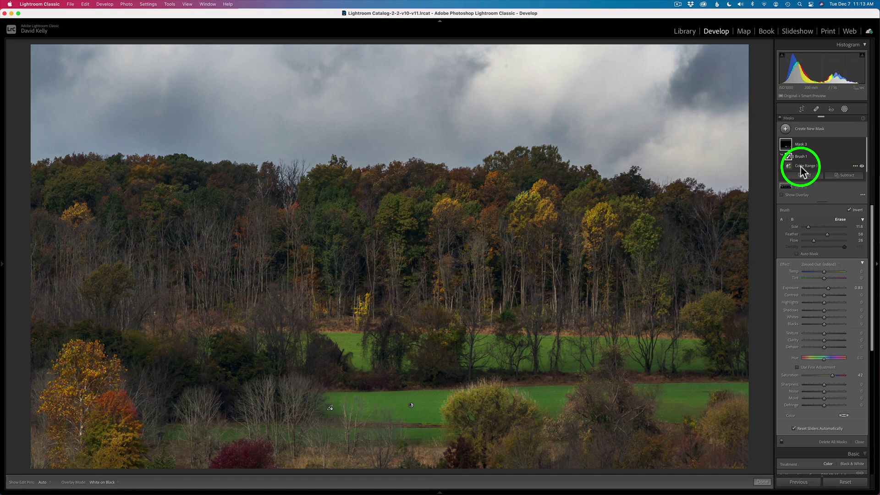
{"action": "mouse_move", "coordinate": [789, 166]}
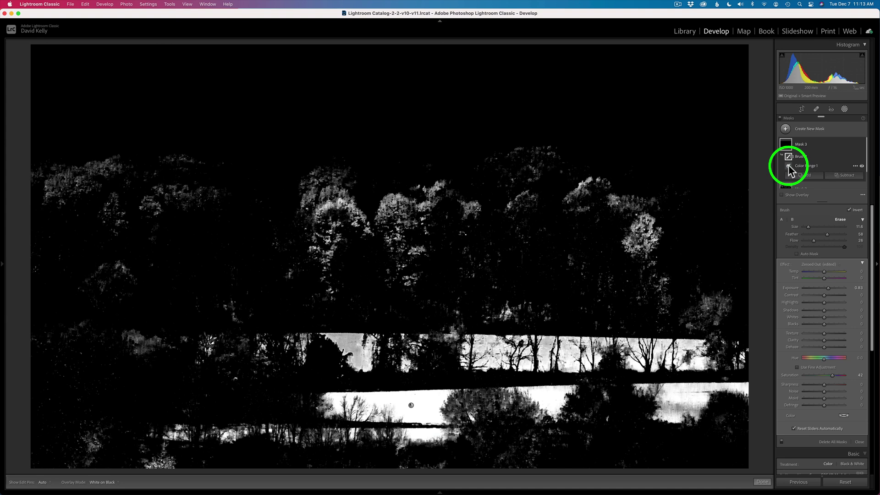
{"action": "left_click", "coordinate": [786, 145]}
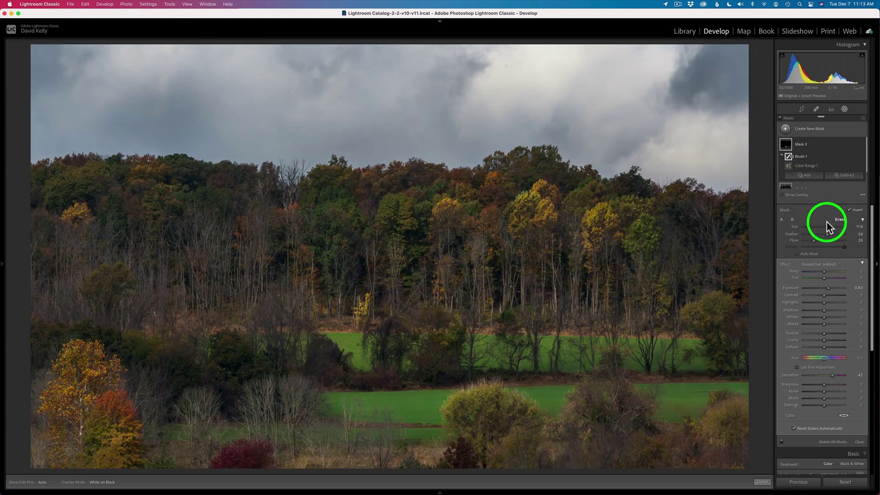
- Switch to brush A in erase mode, shrink it to size 3.0 and check Mask 3's coverage
{"action": "left_click", "coordinate": [782, 219]}
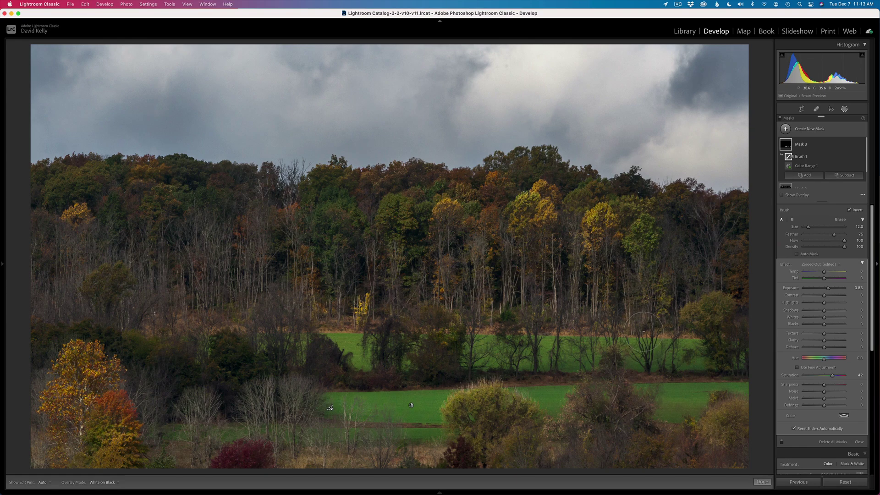
{"action": "scroll", "coordinate": [643, 331], "scroll_direction": "down", "scroll_amount": 5}
{"action": "scroll", "coordinate": [652, 317], "scroll_direction": "down", "scroll_amount": 4}
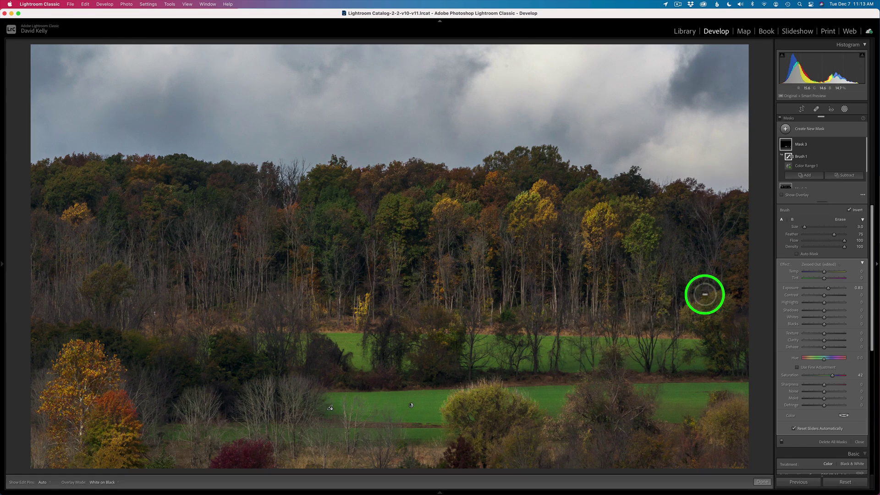
{"action": "key", "text": "h"}
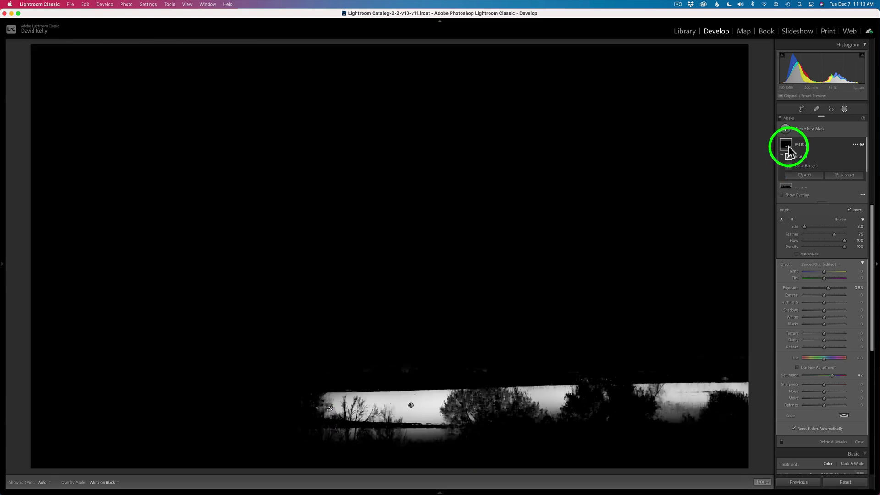
{"action": "left_click", "coordinate": [785, 146]}
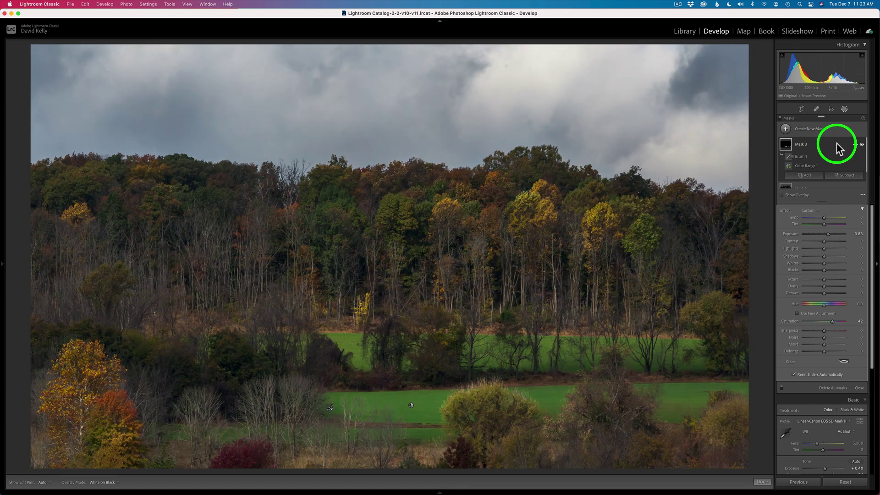
- Check Mask 3's effect on the field, and reduce its exposure to 0.71 and saturation to 31
{"action": "left_click", "coordinate": [863, 145]}
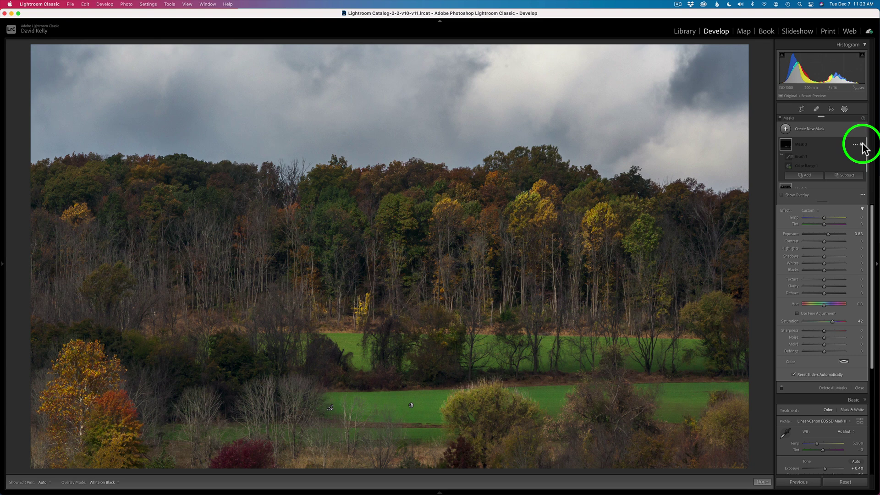
{"action": "left_click", "coordinate": [862, 145]}
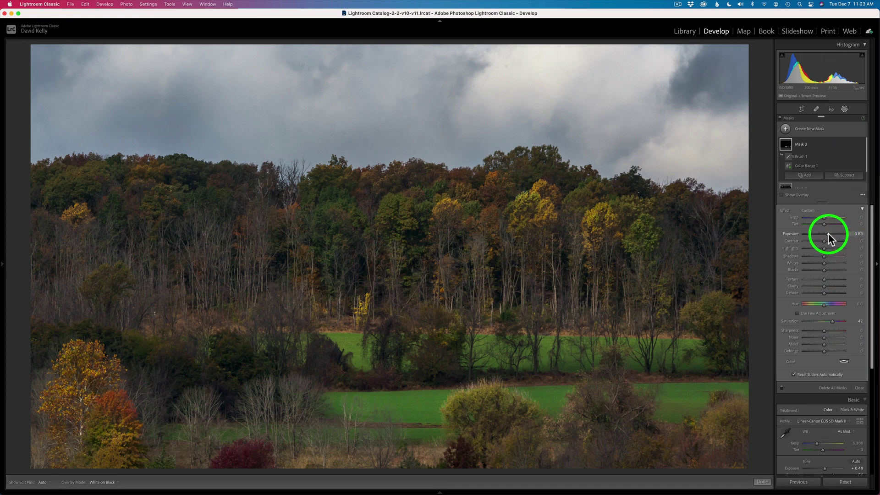
{"action": "left_click_drag", "start_coordinate": [829, 233], "coordinate": [827, 233]}
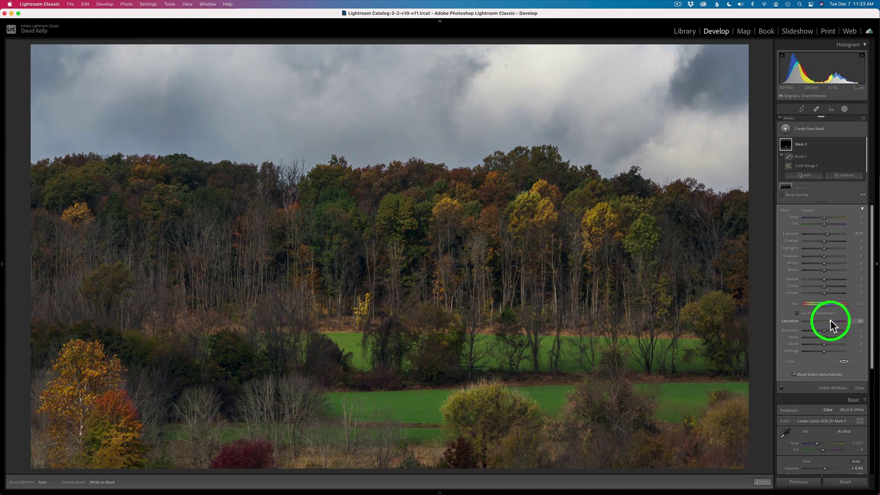
- Compare the photo with Mask 3 switched off and on, and with all masks switched off and on
{"action": "left_click", "coordinate": [862, 145]}
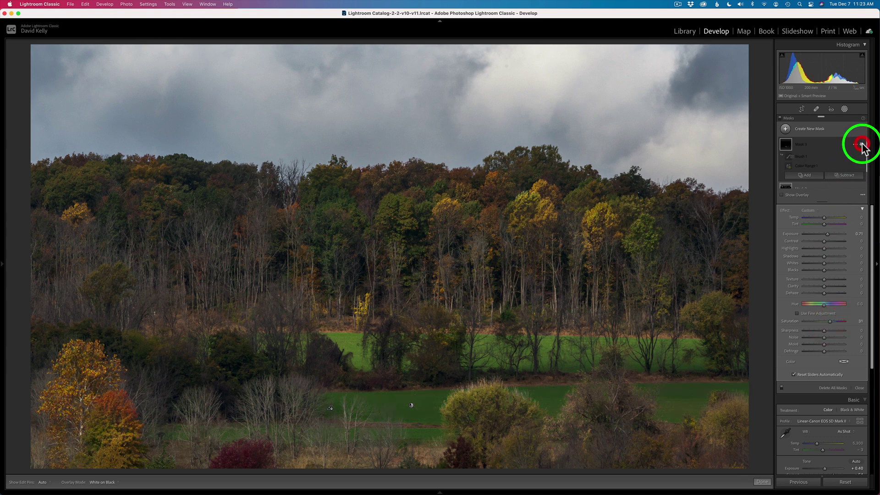
{"action": "left_click", "coordinate": [862, 145]}
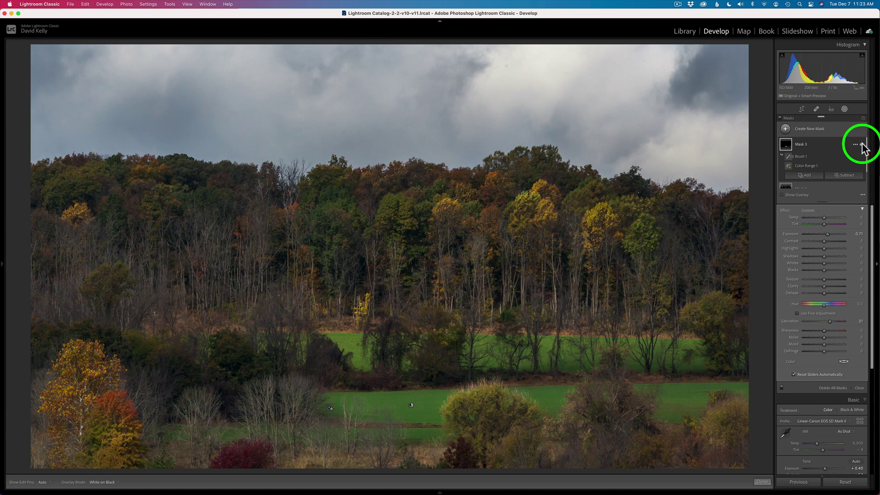
{"action": "left_click", "coordinate": [782, 123]}
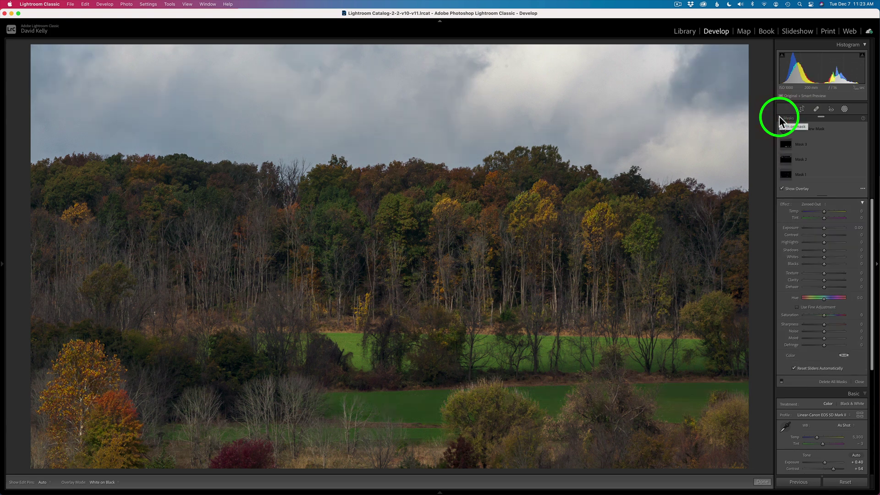
{"action": "left_click", "coordinate": [781, 122]}
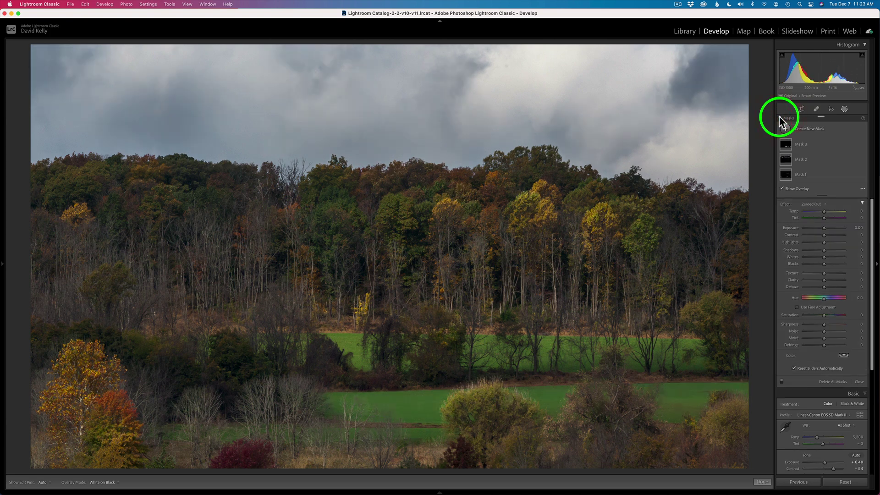